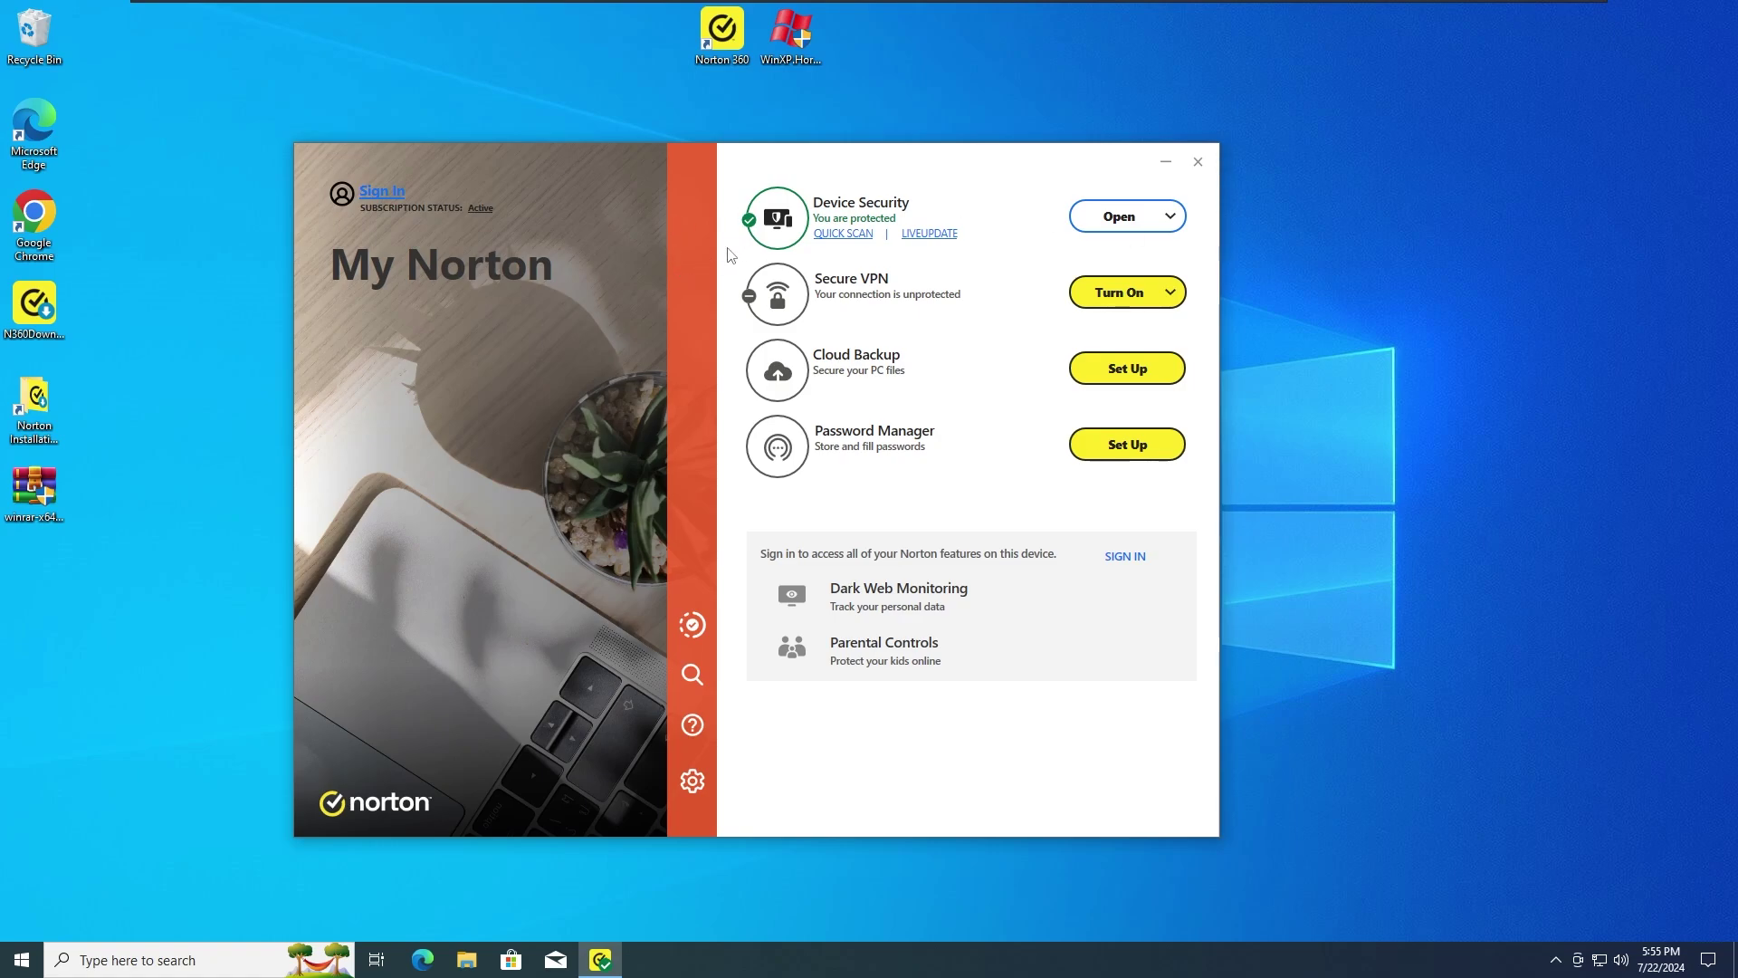
- Try to run WinXP.Horror.Destructive.exe from the desktop and dismiss the resulting dialog
{"action": "left_click", "coordinate": [793, 34]}
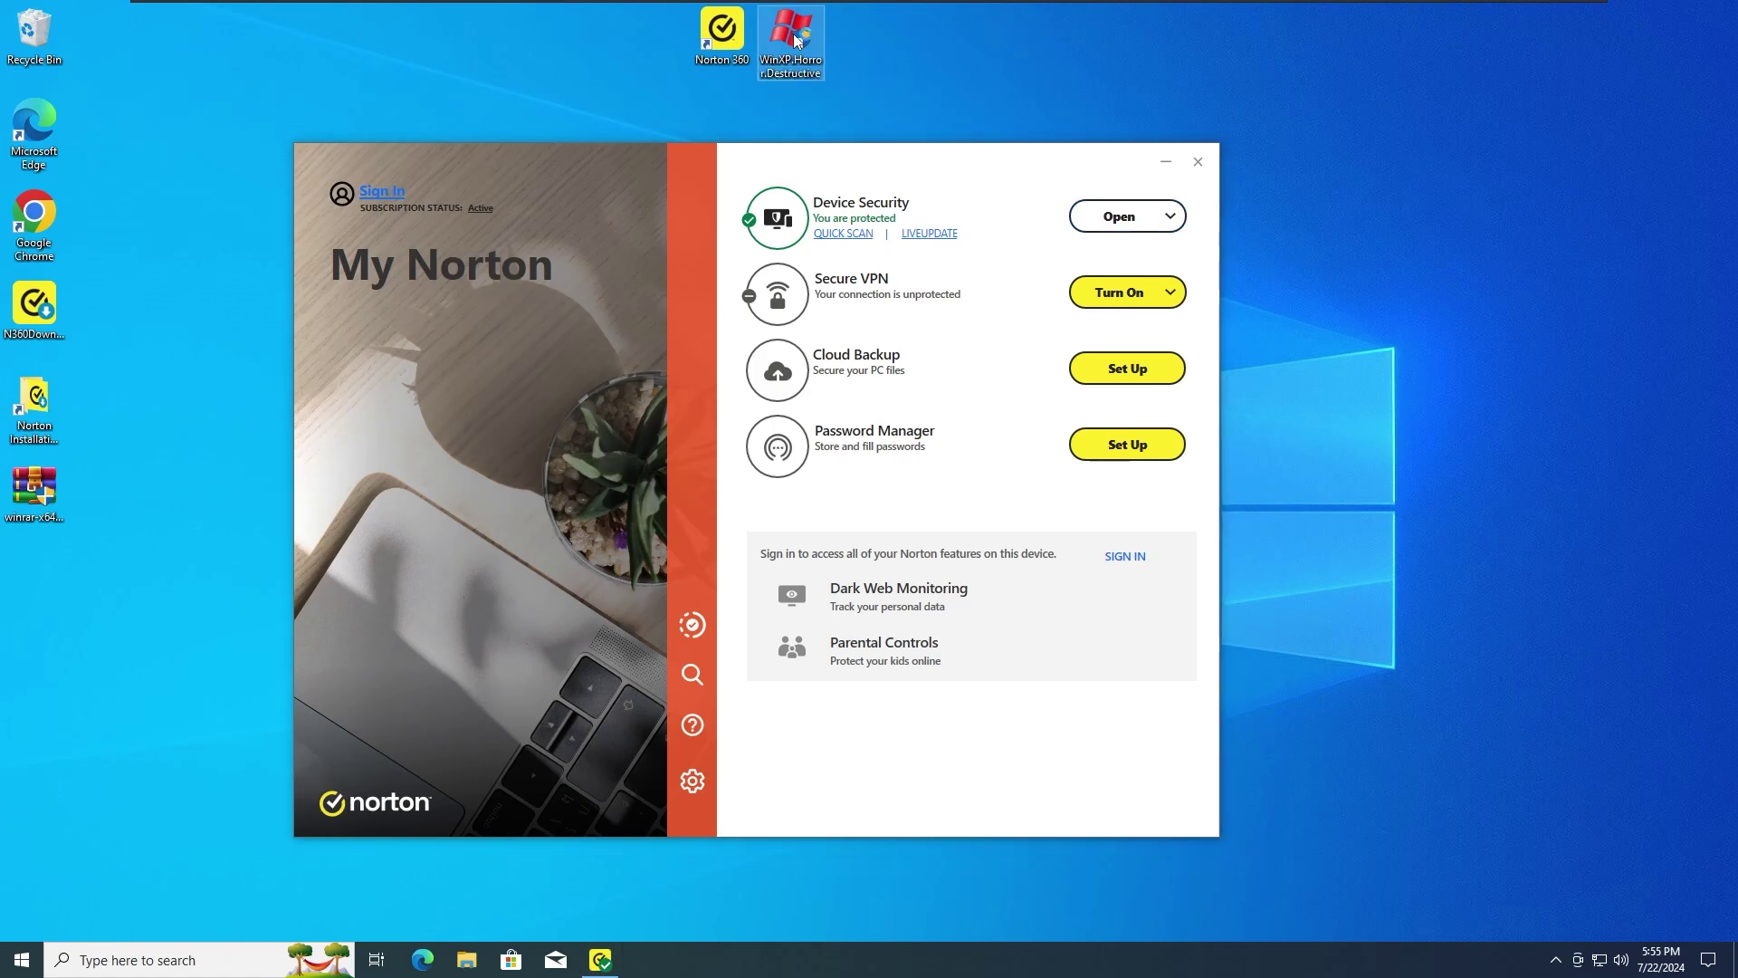
{"action": "double_click", "coordinate": [801, 41]}
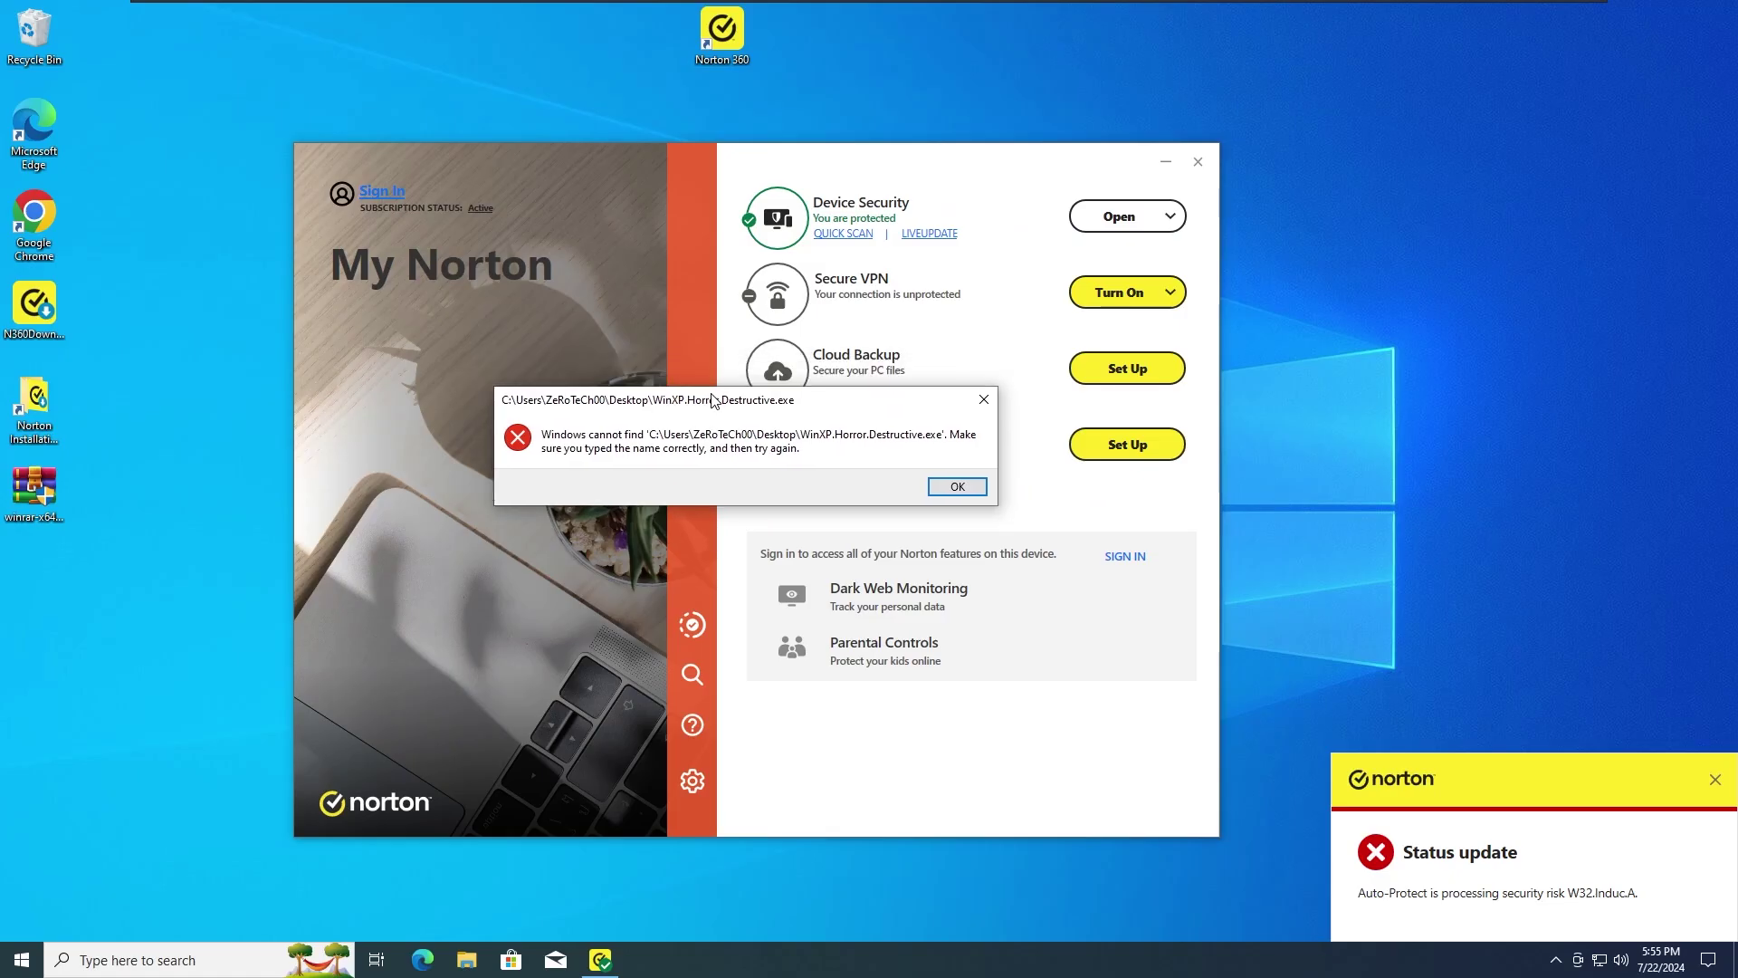
{"action": "left_click", "coordinate": [957, 486]}
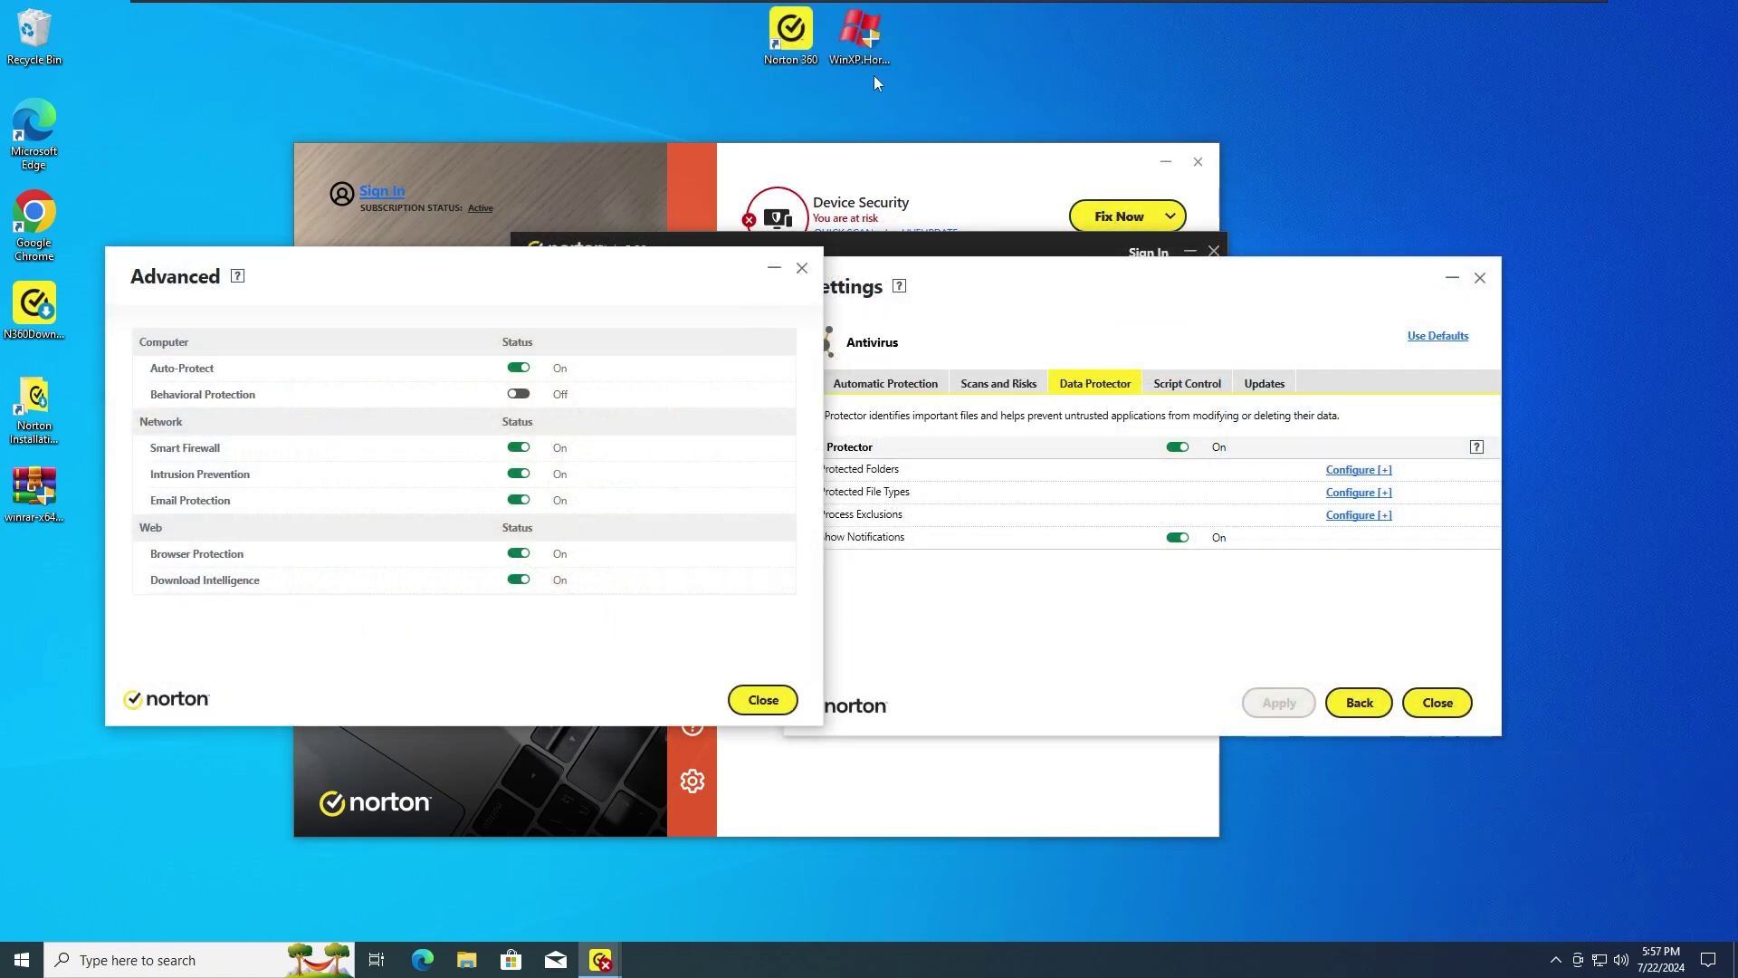
{"action": "left_click_drag", "start_coordinate": [547, 274], "coordinate": [549, 275]}
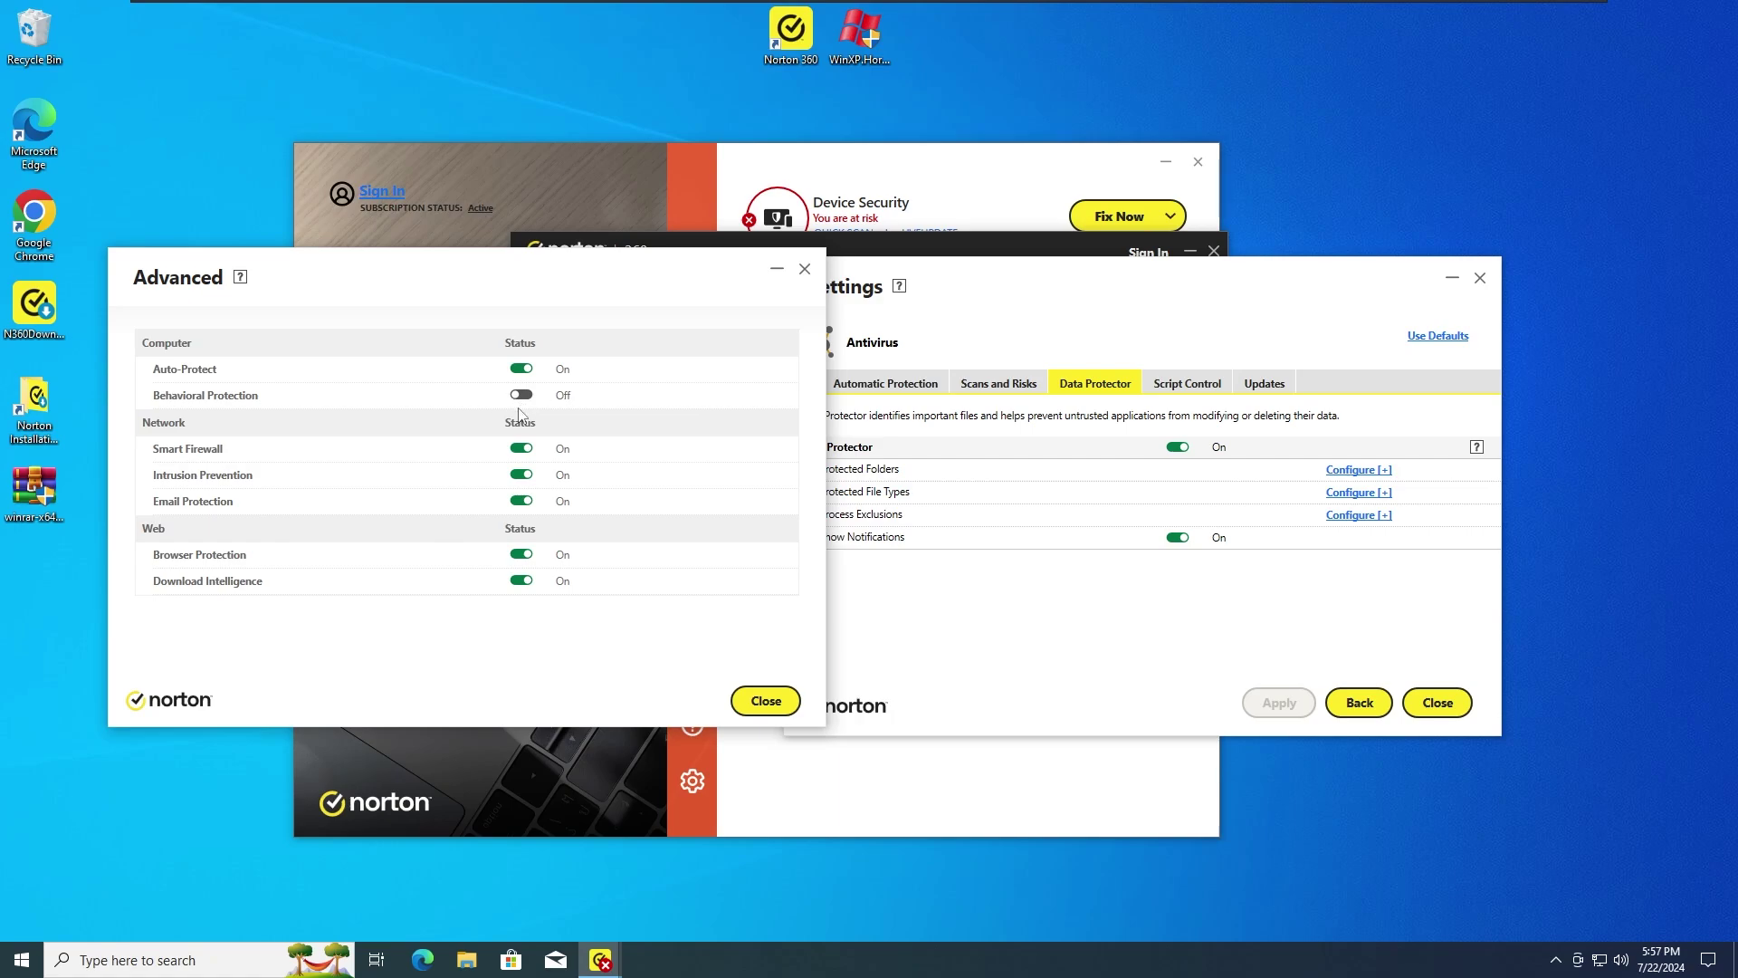
{"action": "left_click", "coordinate": [869, 42]}
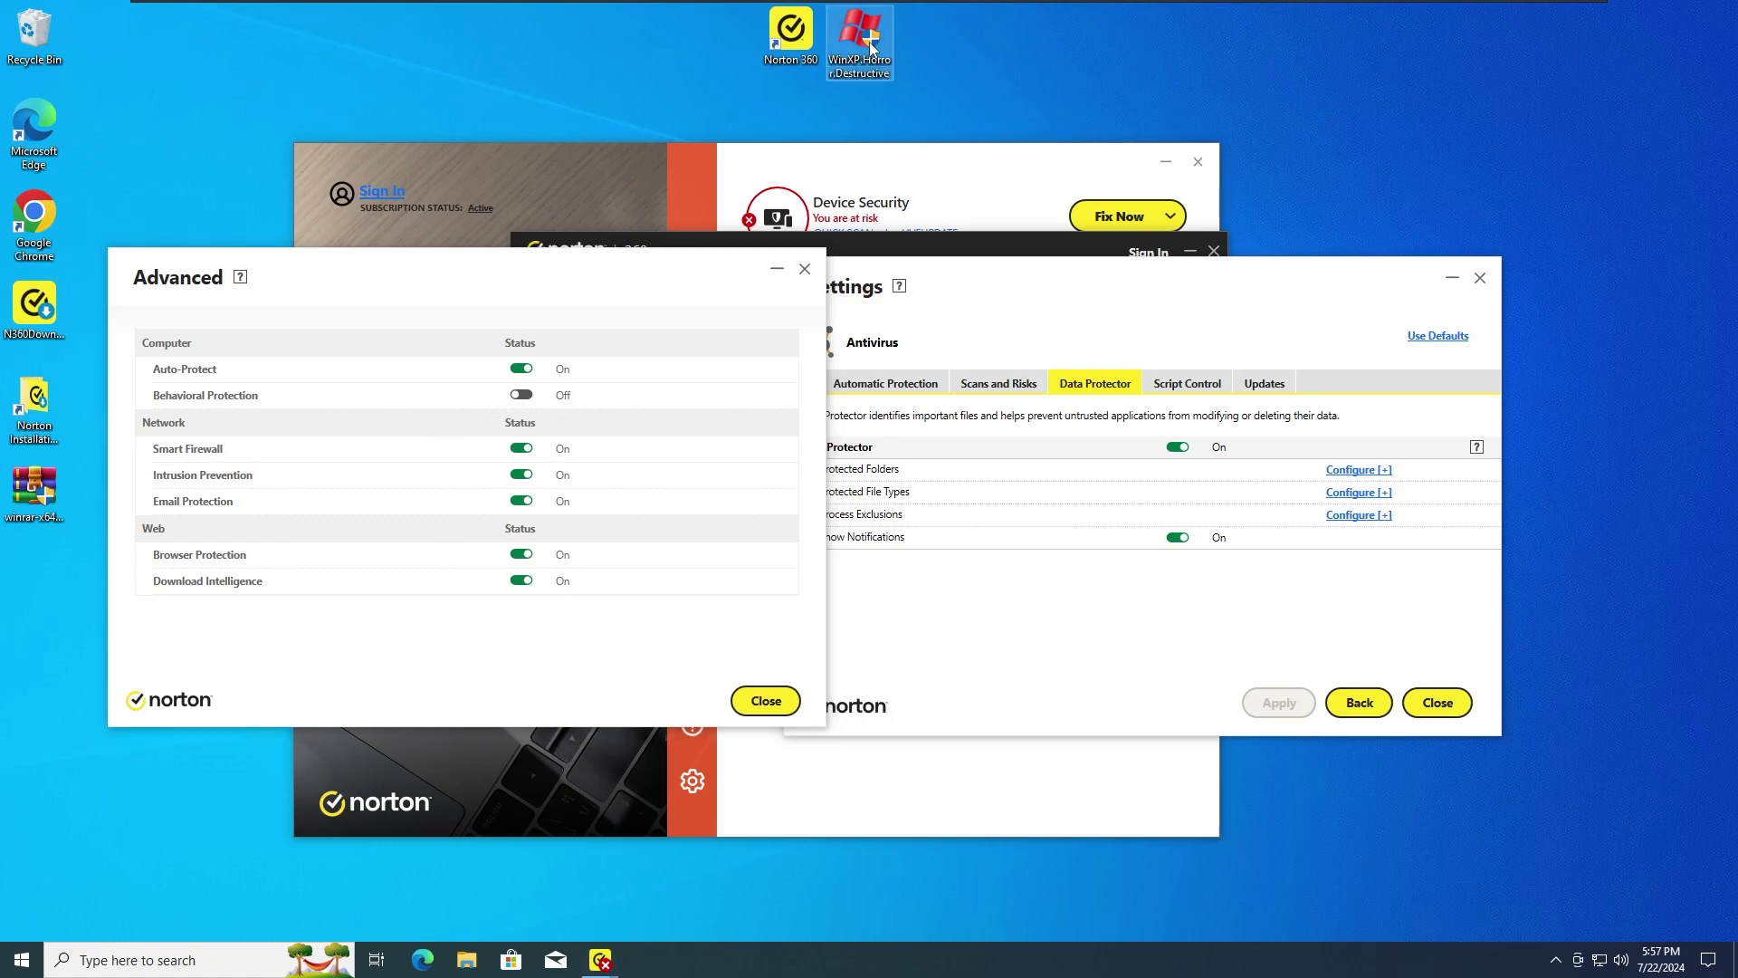
{"action": "left_click", "coordinate": [321, 357]}
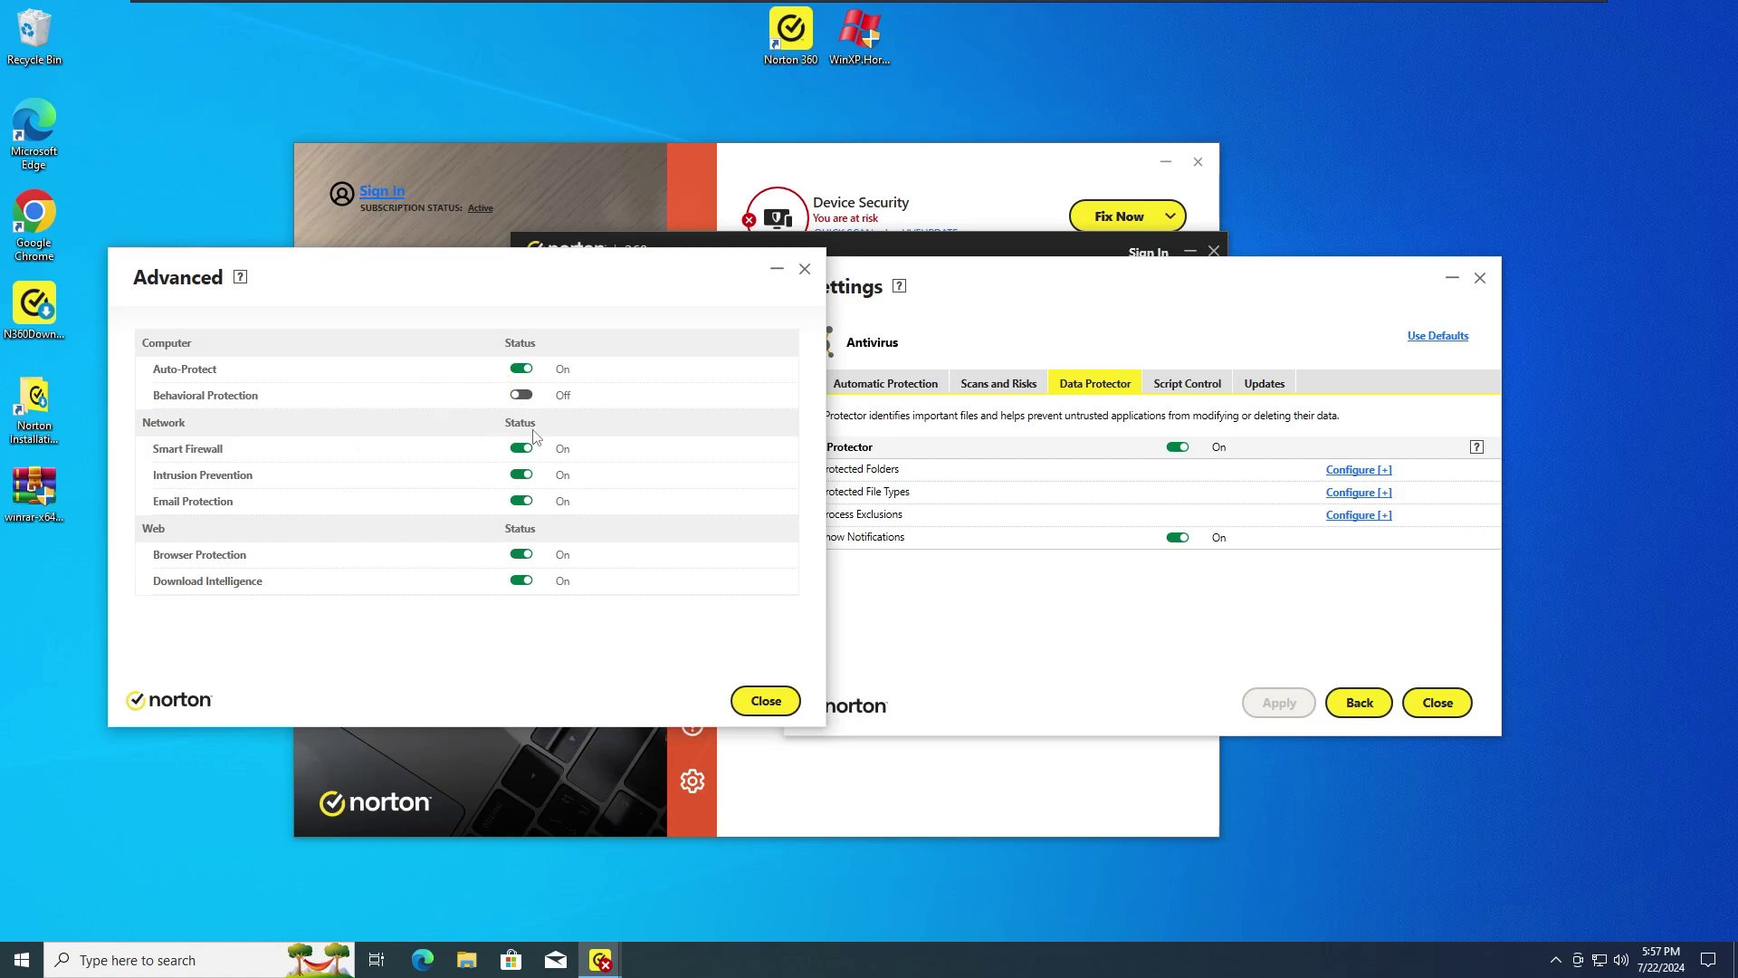
- Close the Antivirus settings window and move the Advanced protection window over the main Norton 360 window
{"action": "left_click", "coordinate": [1438, 703]}
{"action": "left_click_drag", "start_coordinate": [527, 281], "coordinate": [785, 310]}
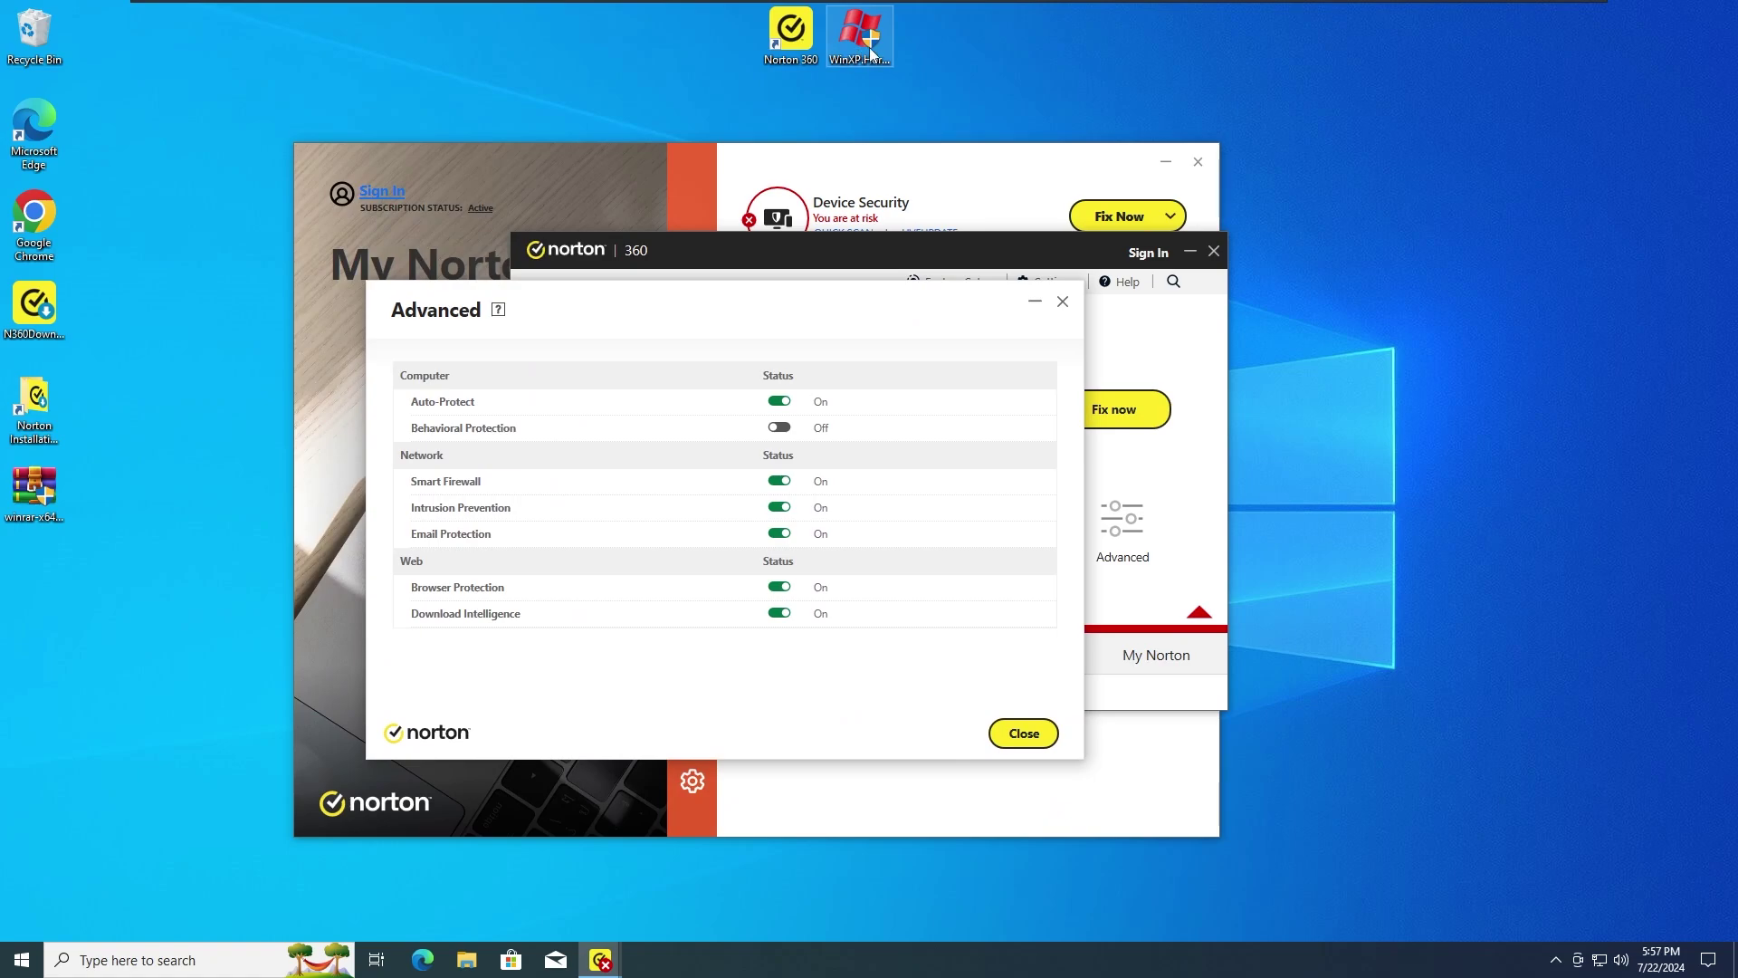
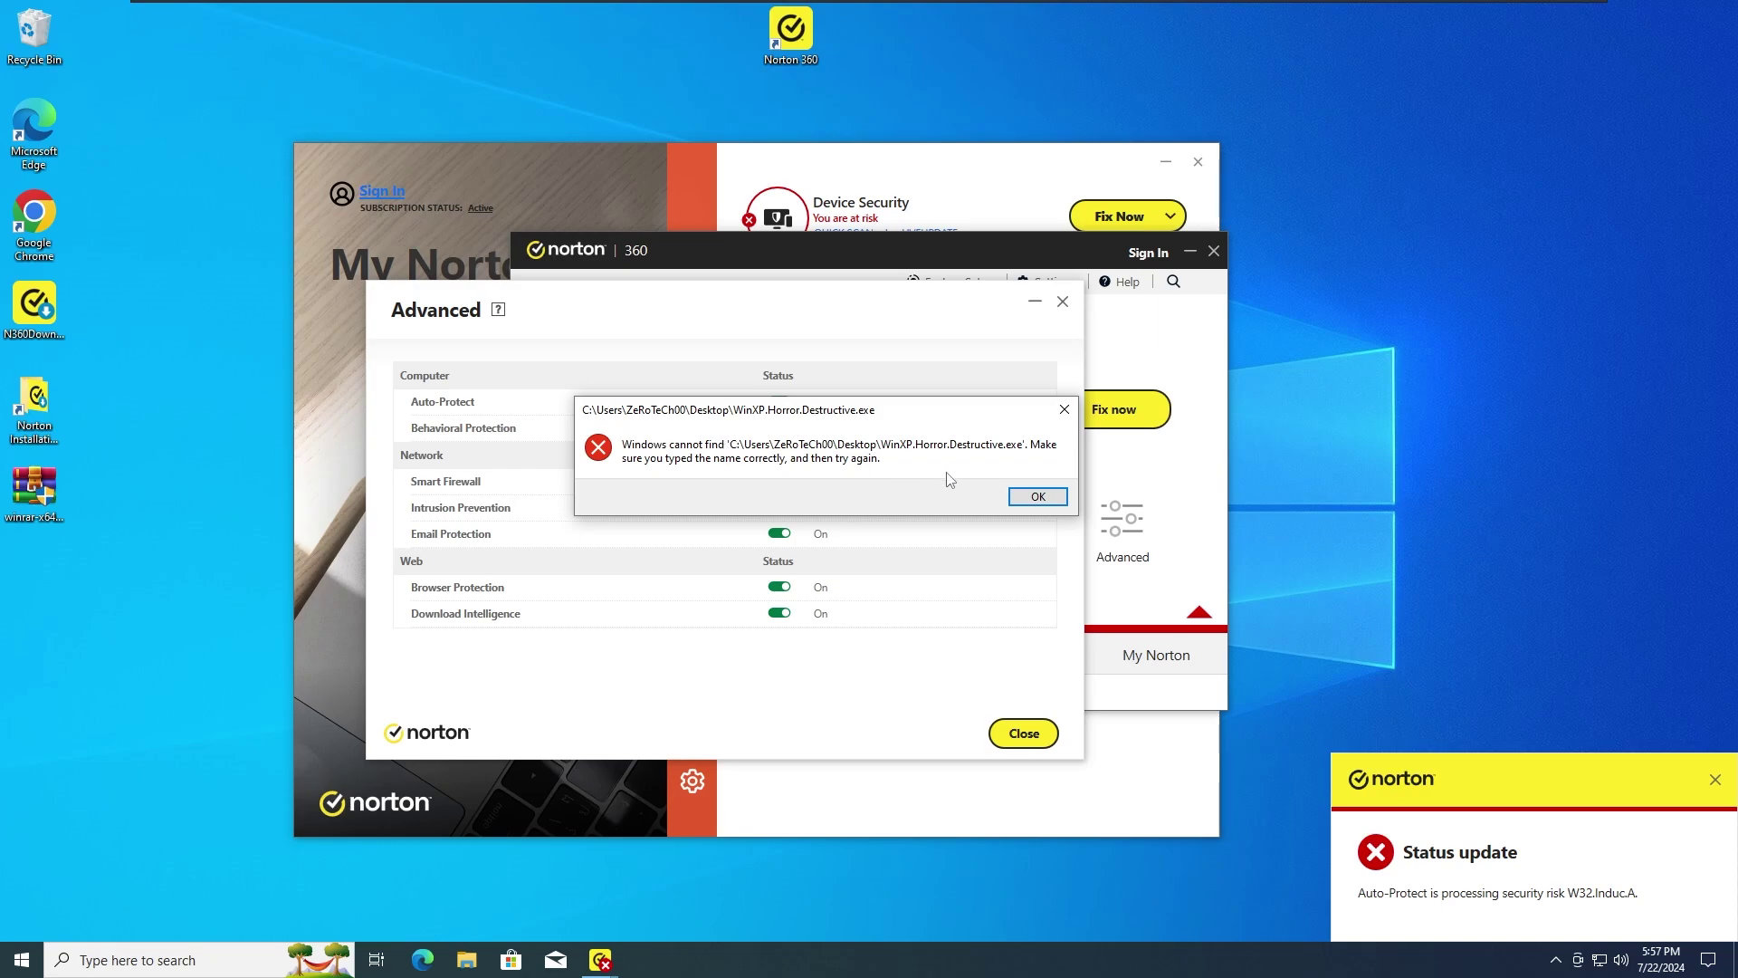
- Dismiss the error dialog for WinXP.Horror.Destructive.exe and align the Advanced protection window beside the Antivirus settings window
{"action": "left_click", "coordinate": [1039, 496]}
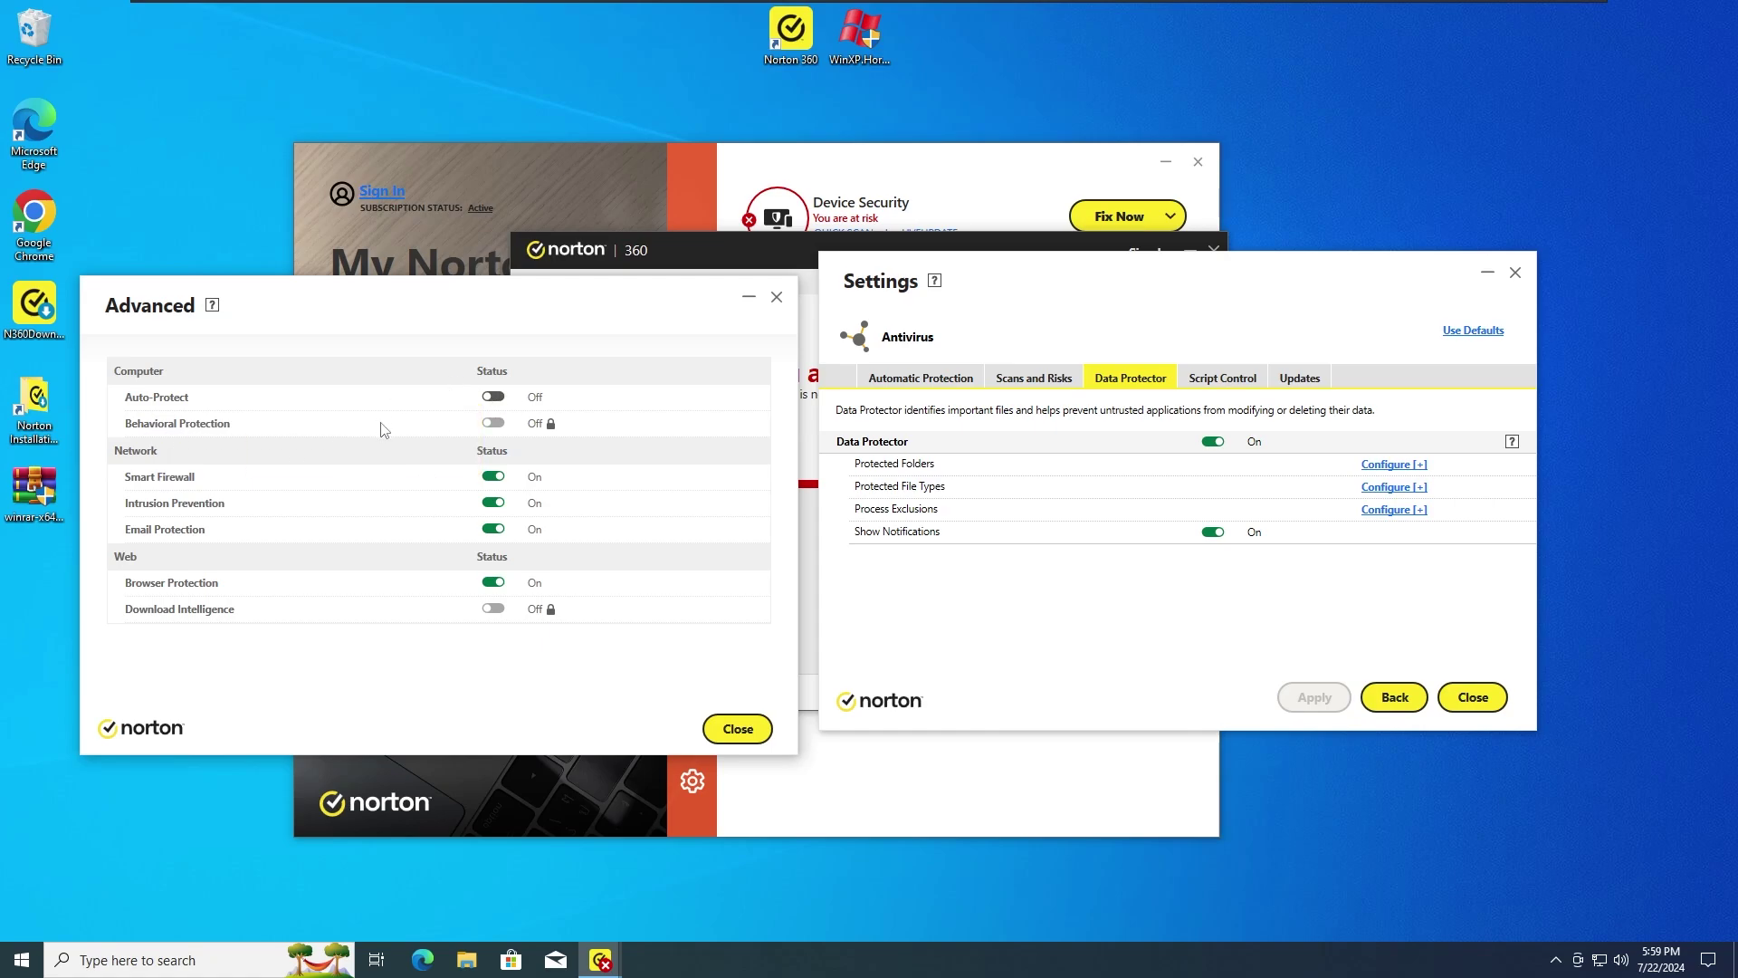
{"action": "left_click", "coordinate": [963, 616]}
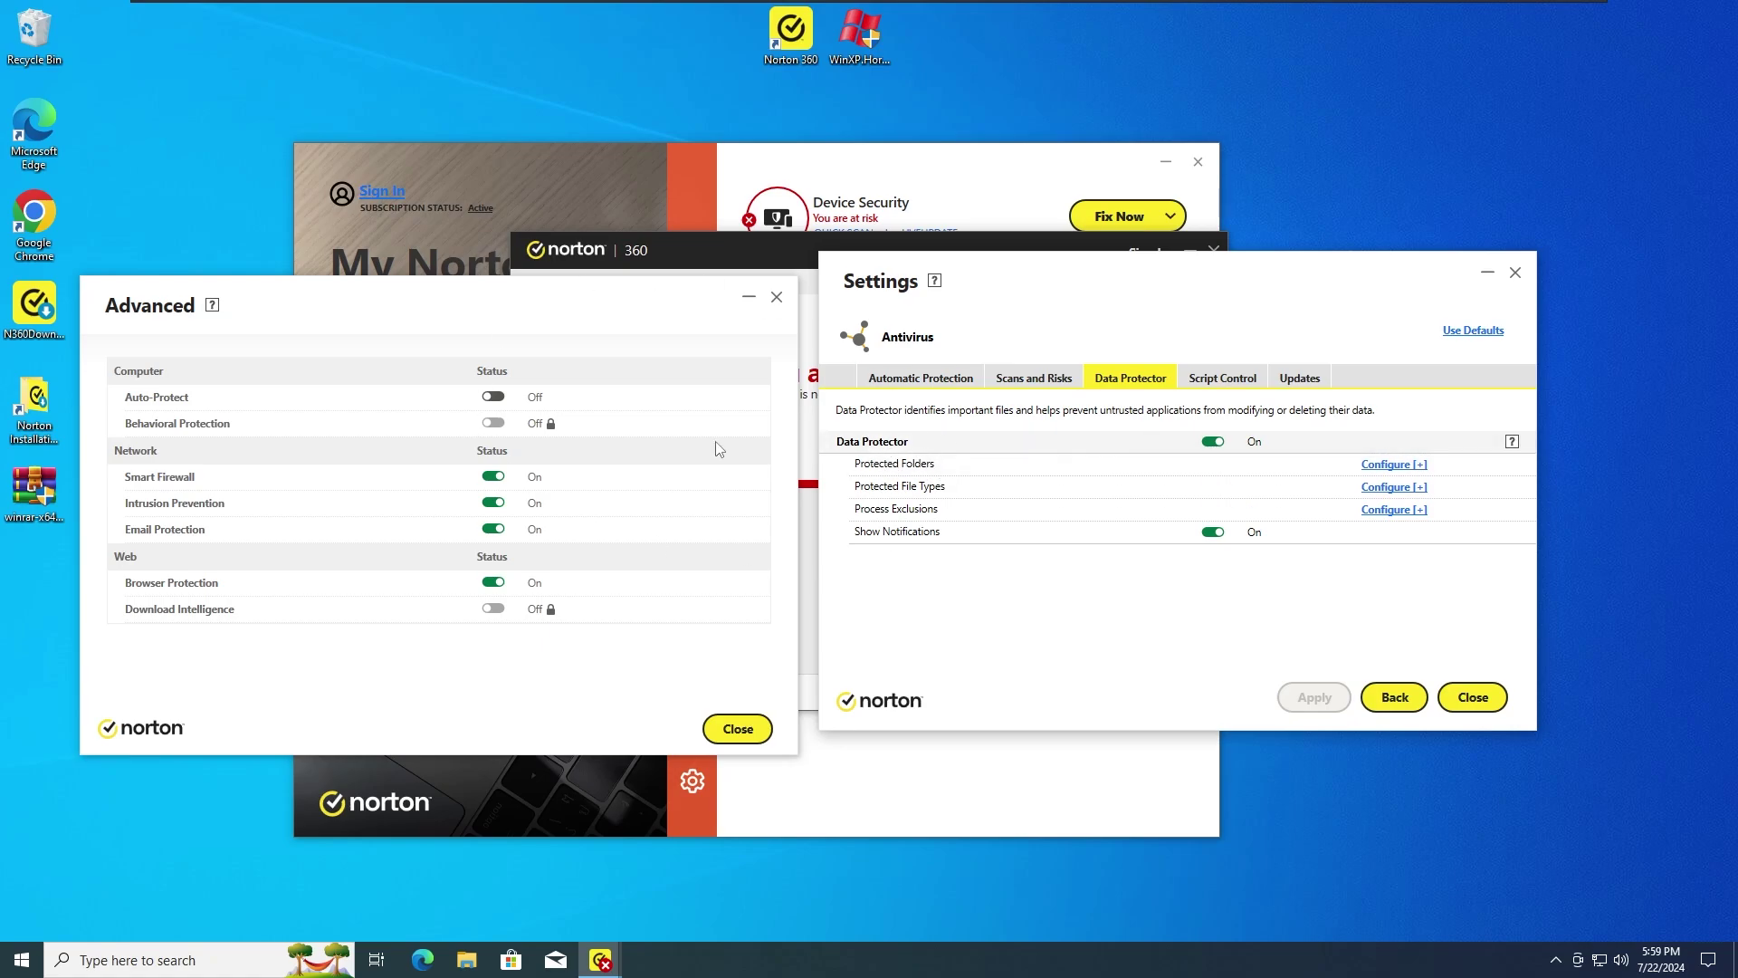
{"action": "left_click_drag", "start_coordinate": [568, 315], "coordinate": [563, 284]}
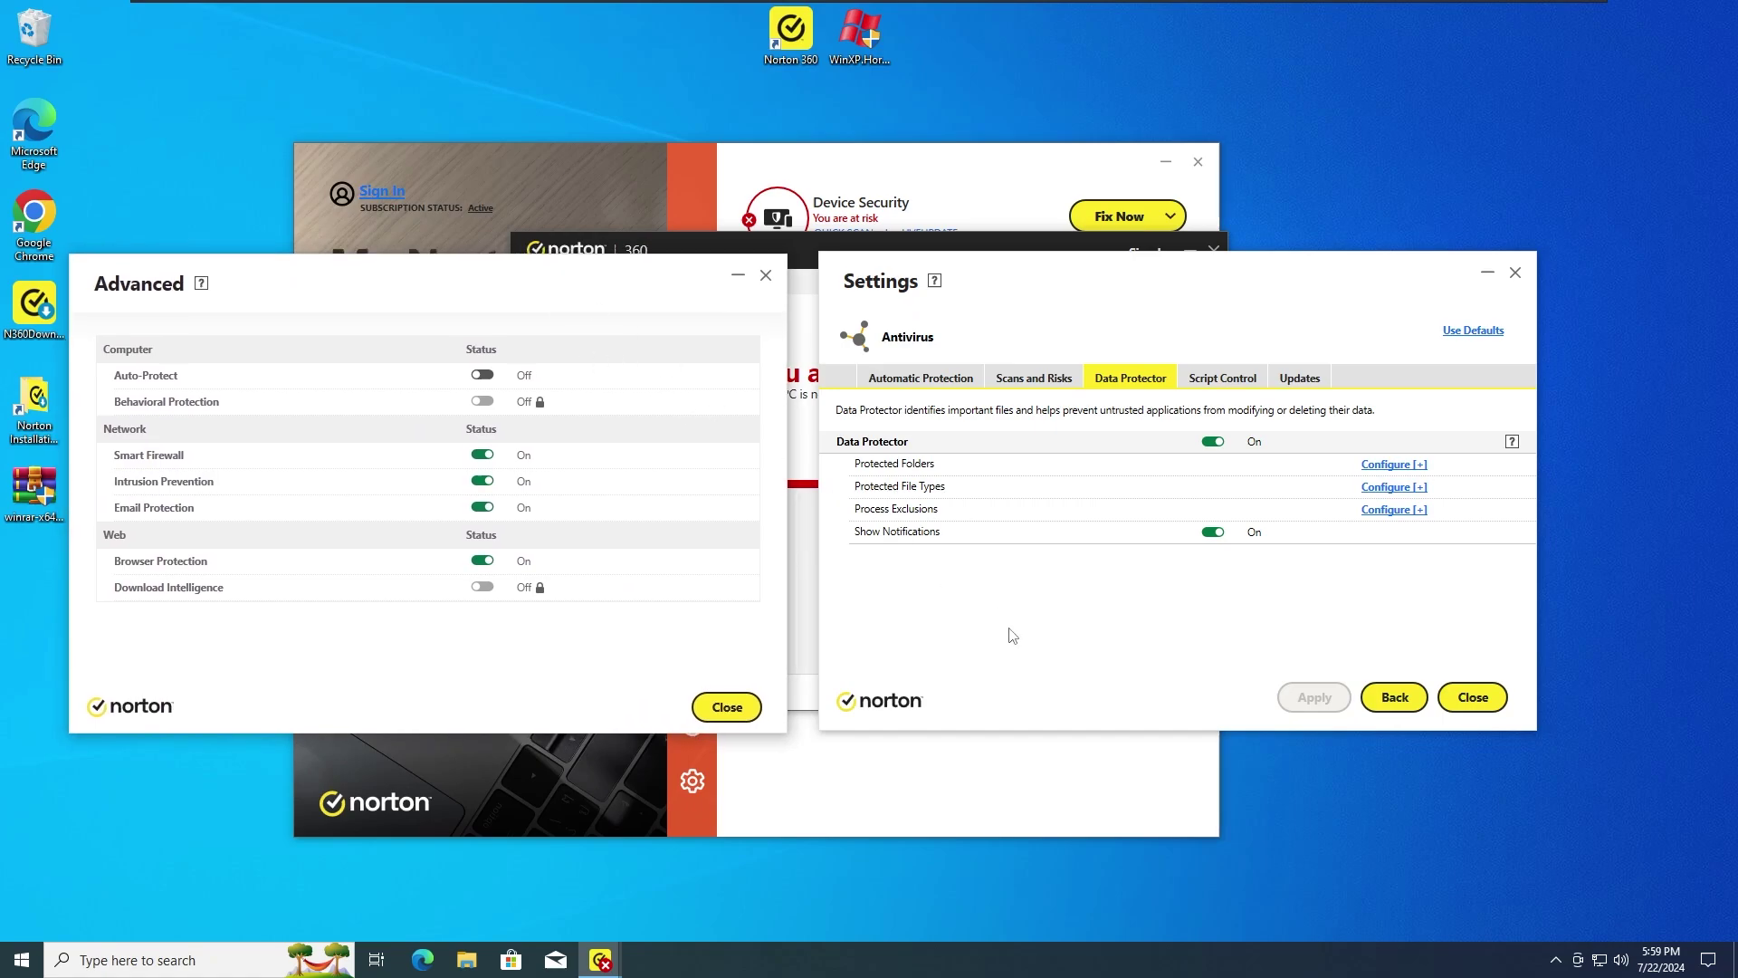
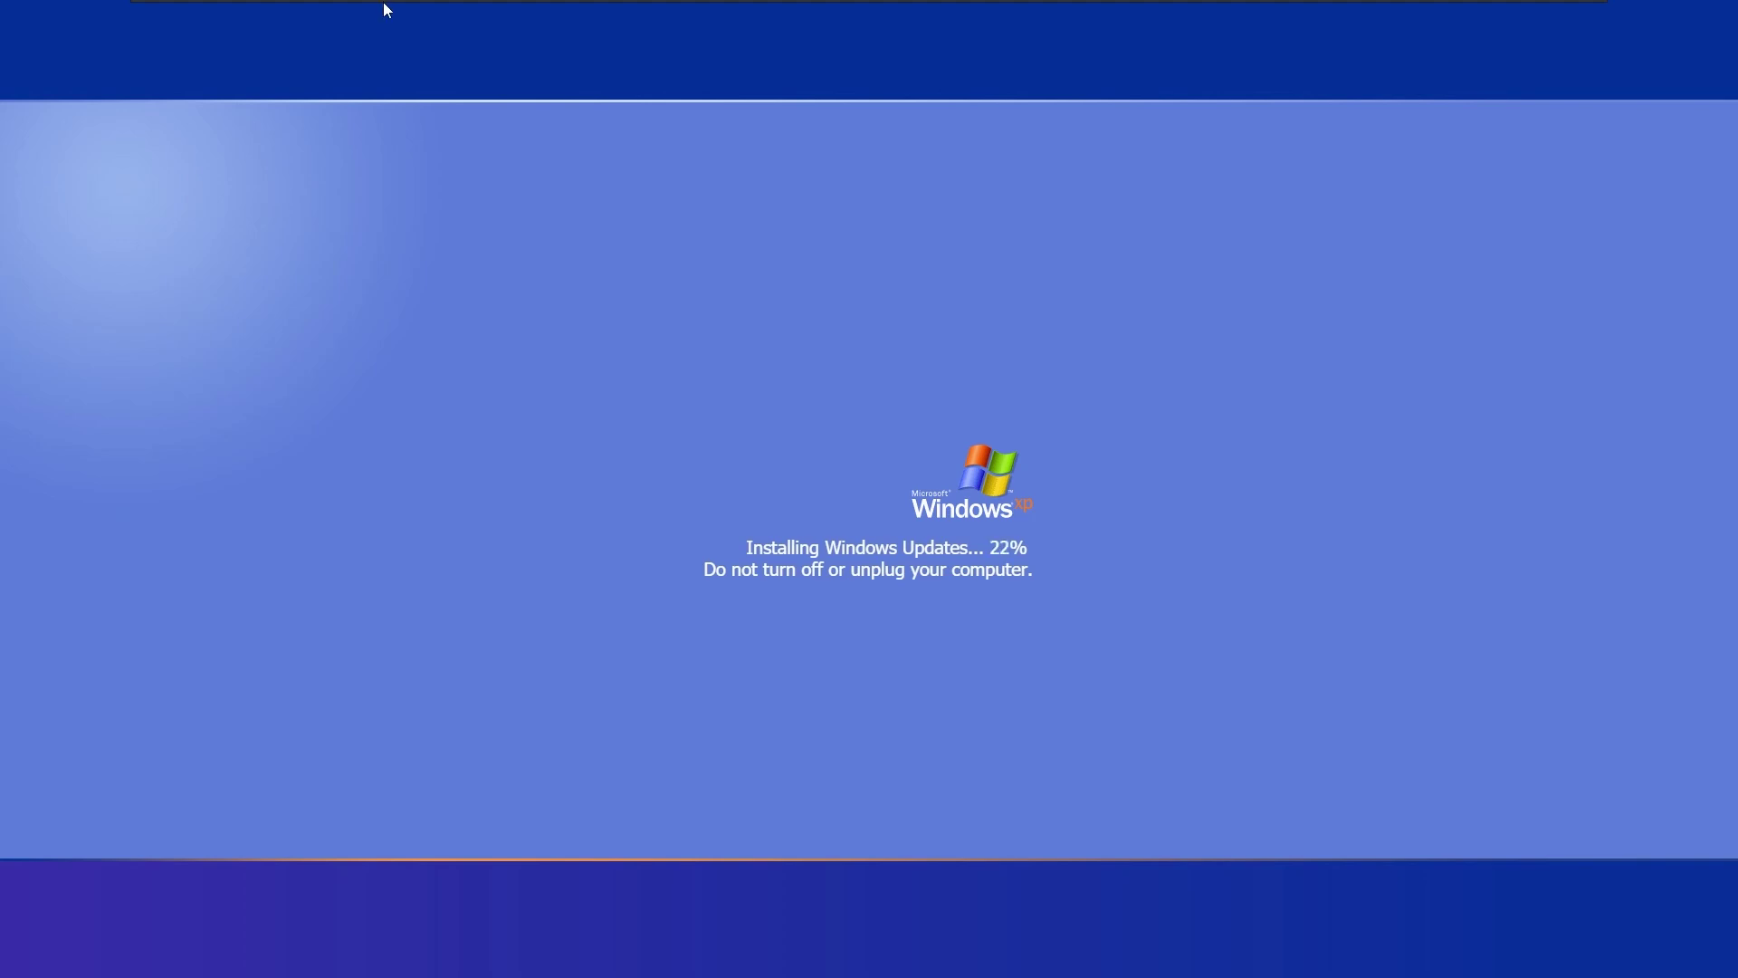
- Try to switch from the full-screen fake Windows update to the open Norton and settings windows
{"action": "key", "text": "alt+Tab"}
{"action": "key", "text": "alt+Tab"}
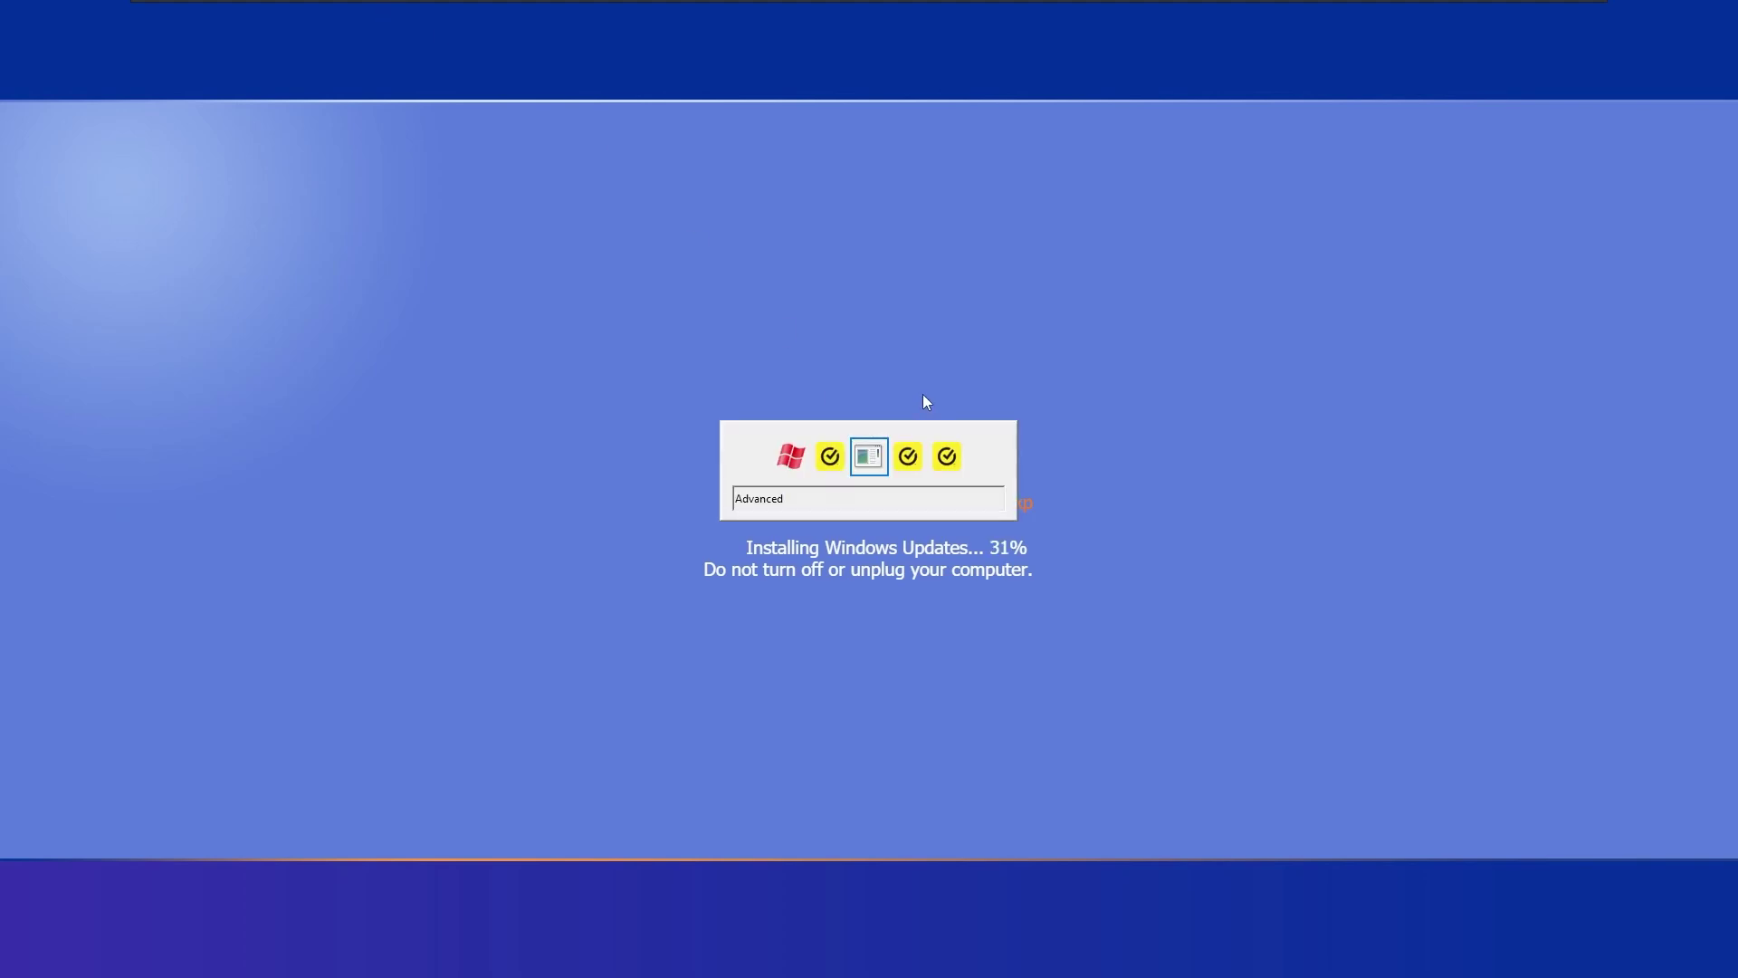
{"action": "key", "text": "alt+Tab"}
{"action": "key", "text": "alt+Tab"}
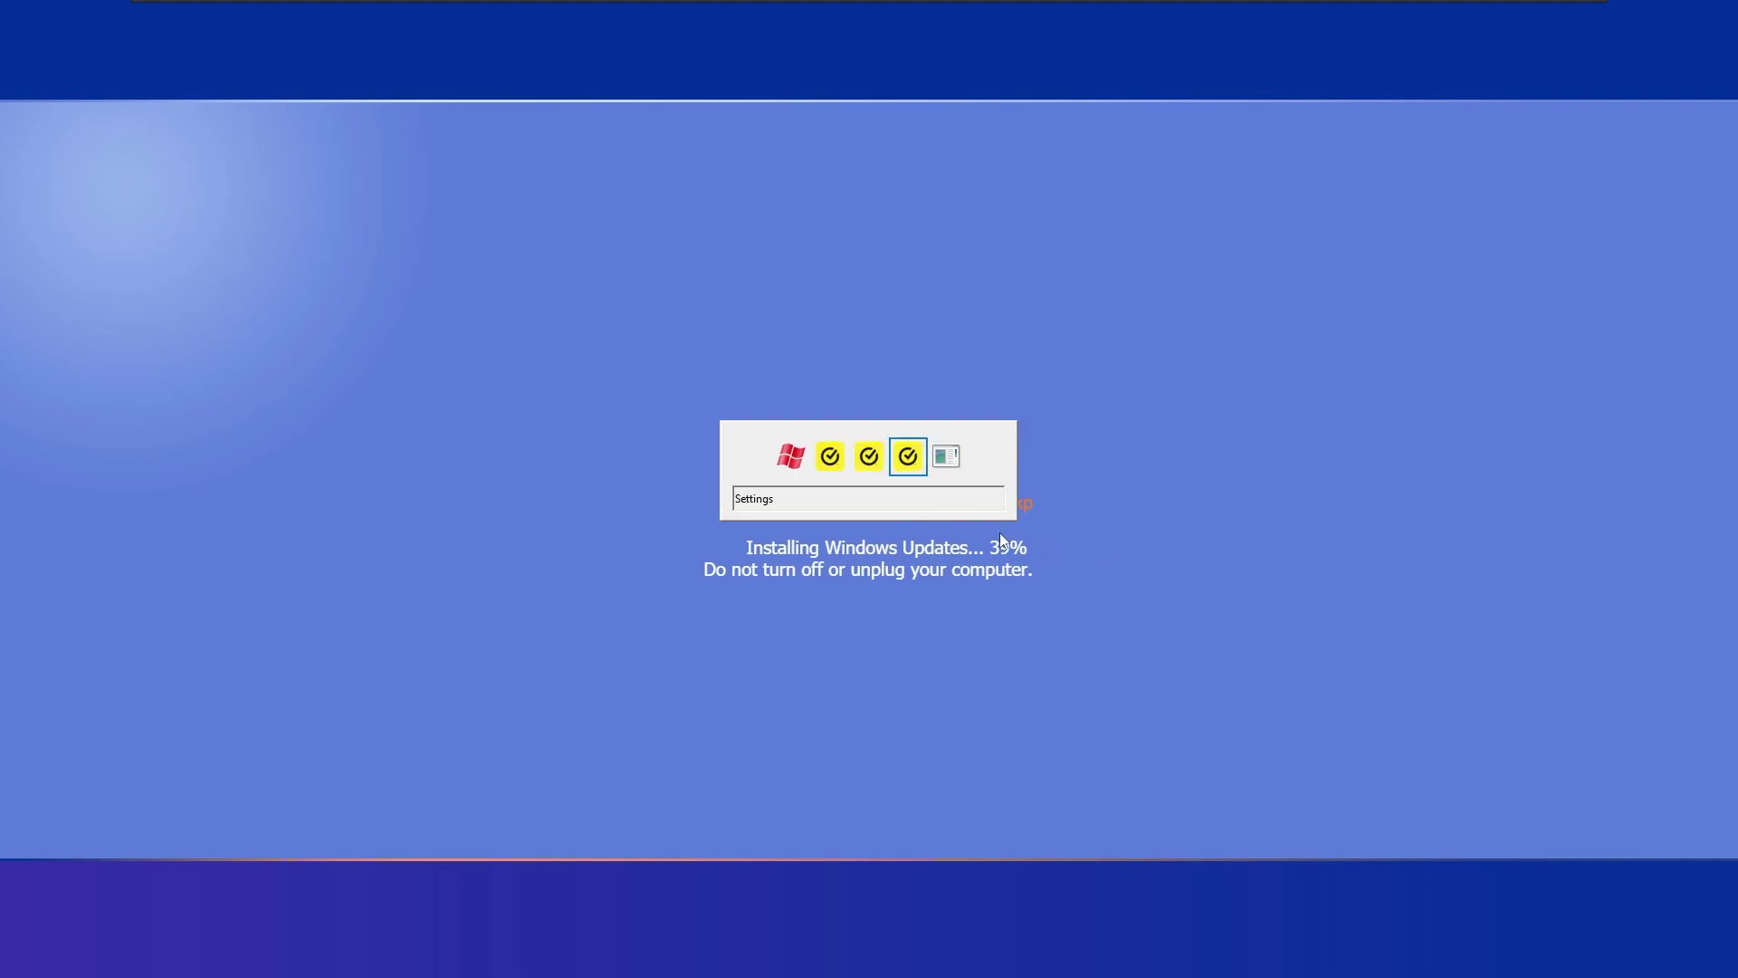
{"action": "key", "text": "alt+Tab"}
{"action": "key", "text": "alt+Tab"}
{"action": "key", "text": "alt+Tab"}
{"action": "key", "text": "alt+Tab"}
{"action": "key", "text": "alt+Tab"}
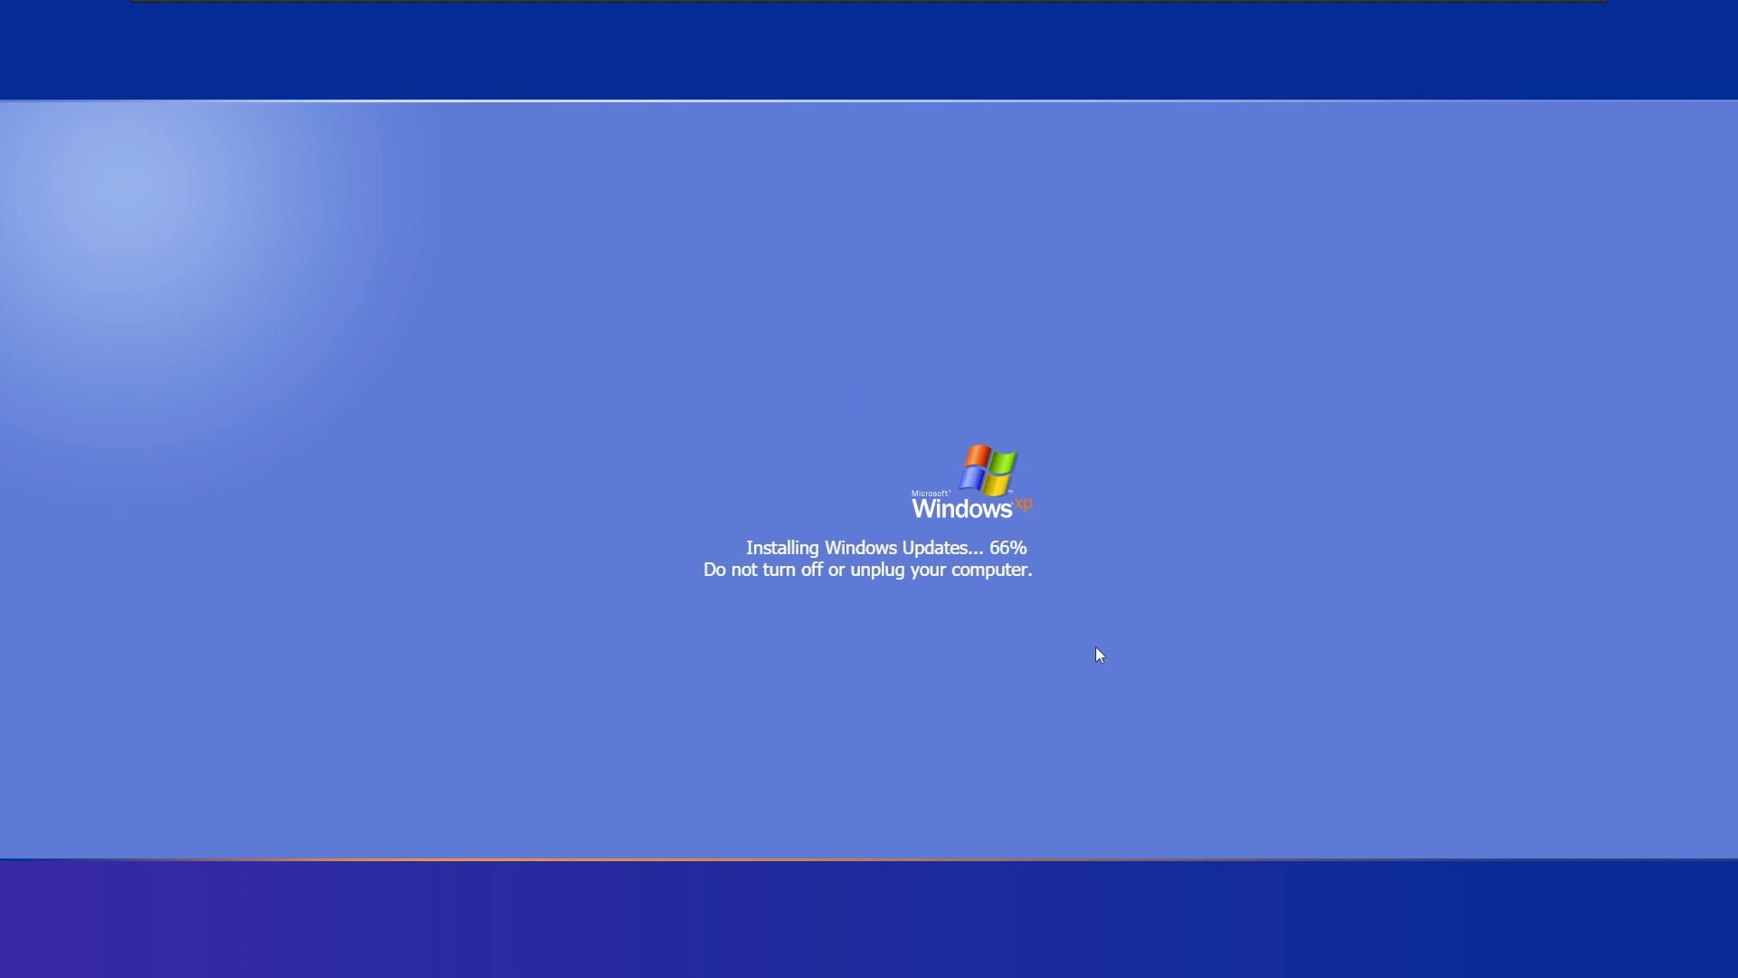
{"action": "left_click", "coordinate": [873, 519]}
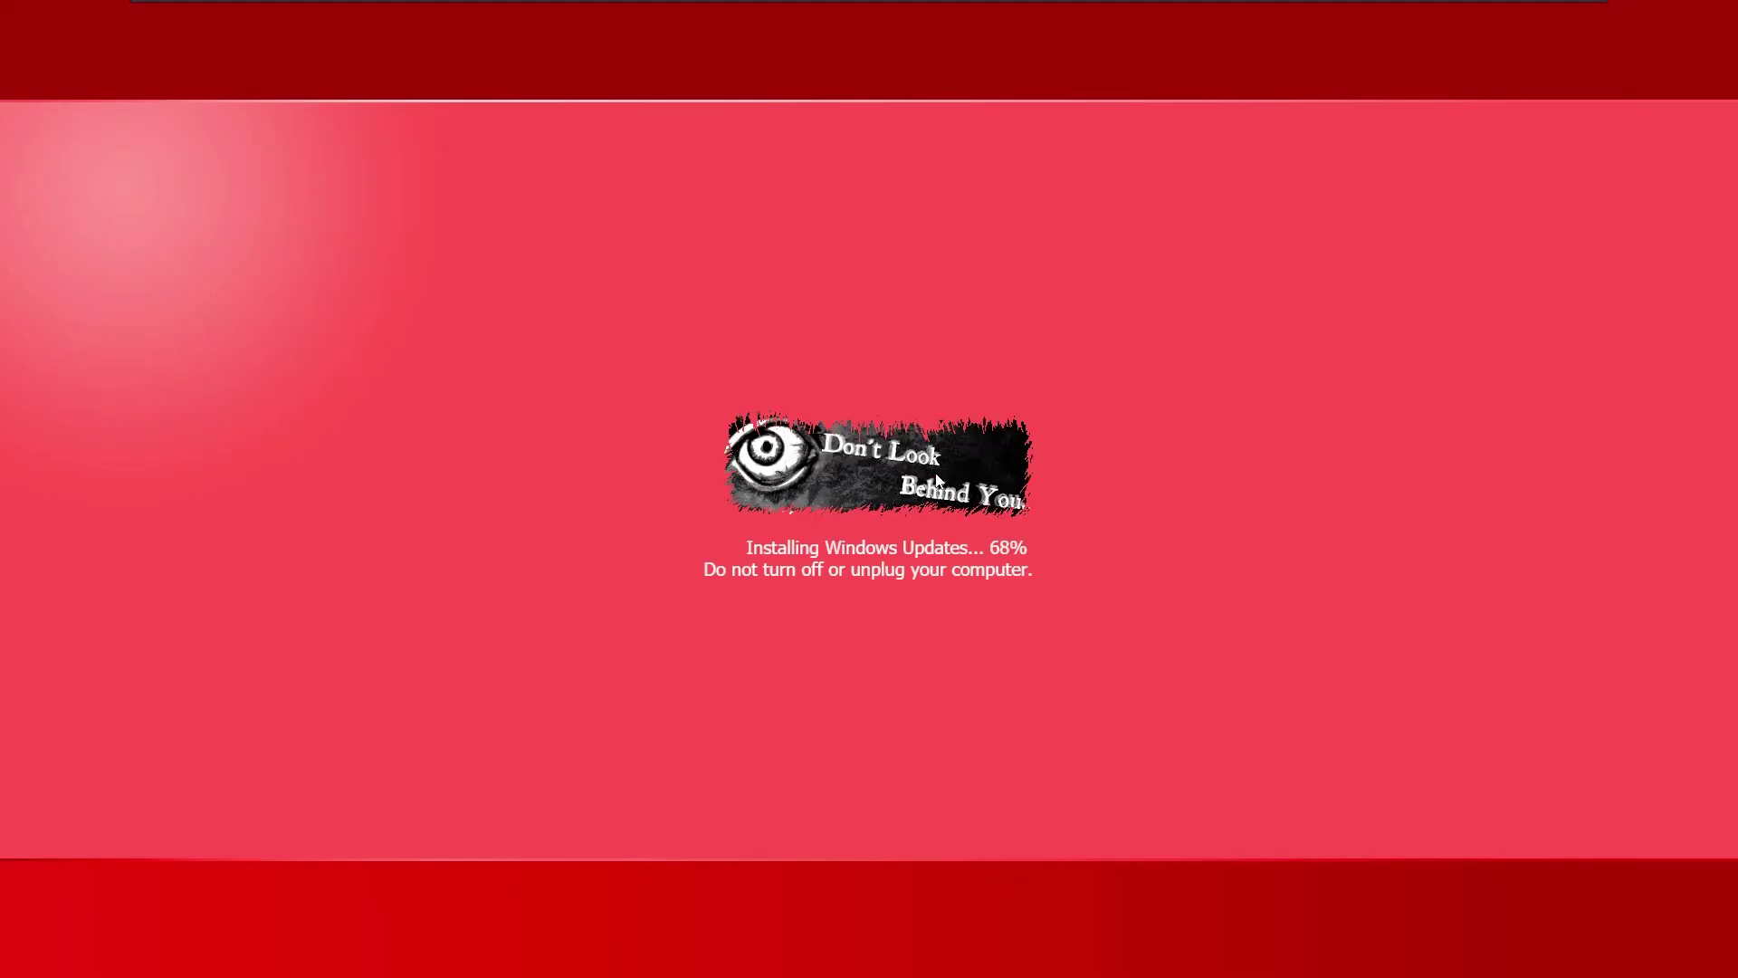
{"action": "key", "text": "alt+Tab"}
{"action": "key", "text": "alt+Tab"}
{"action": "key", "text": "alt+Tab"}
{"action": "key", "text": "alt+Tab"}
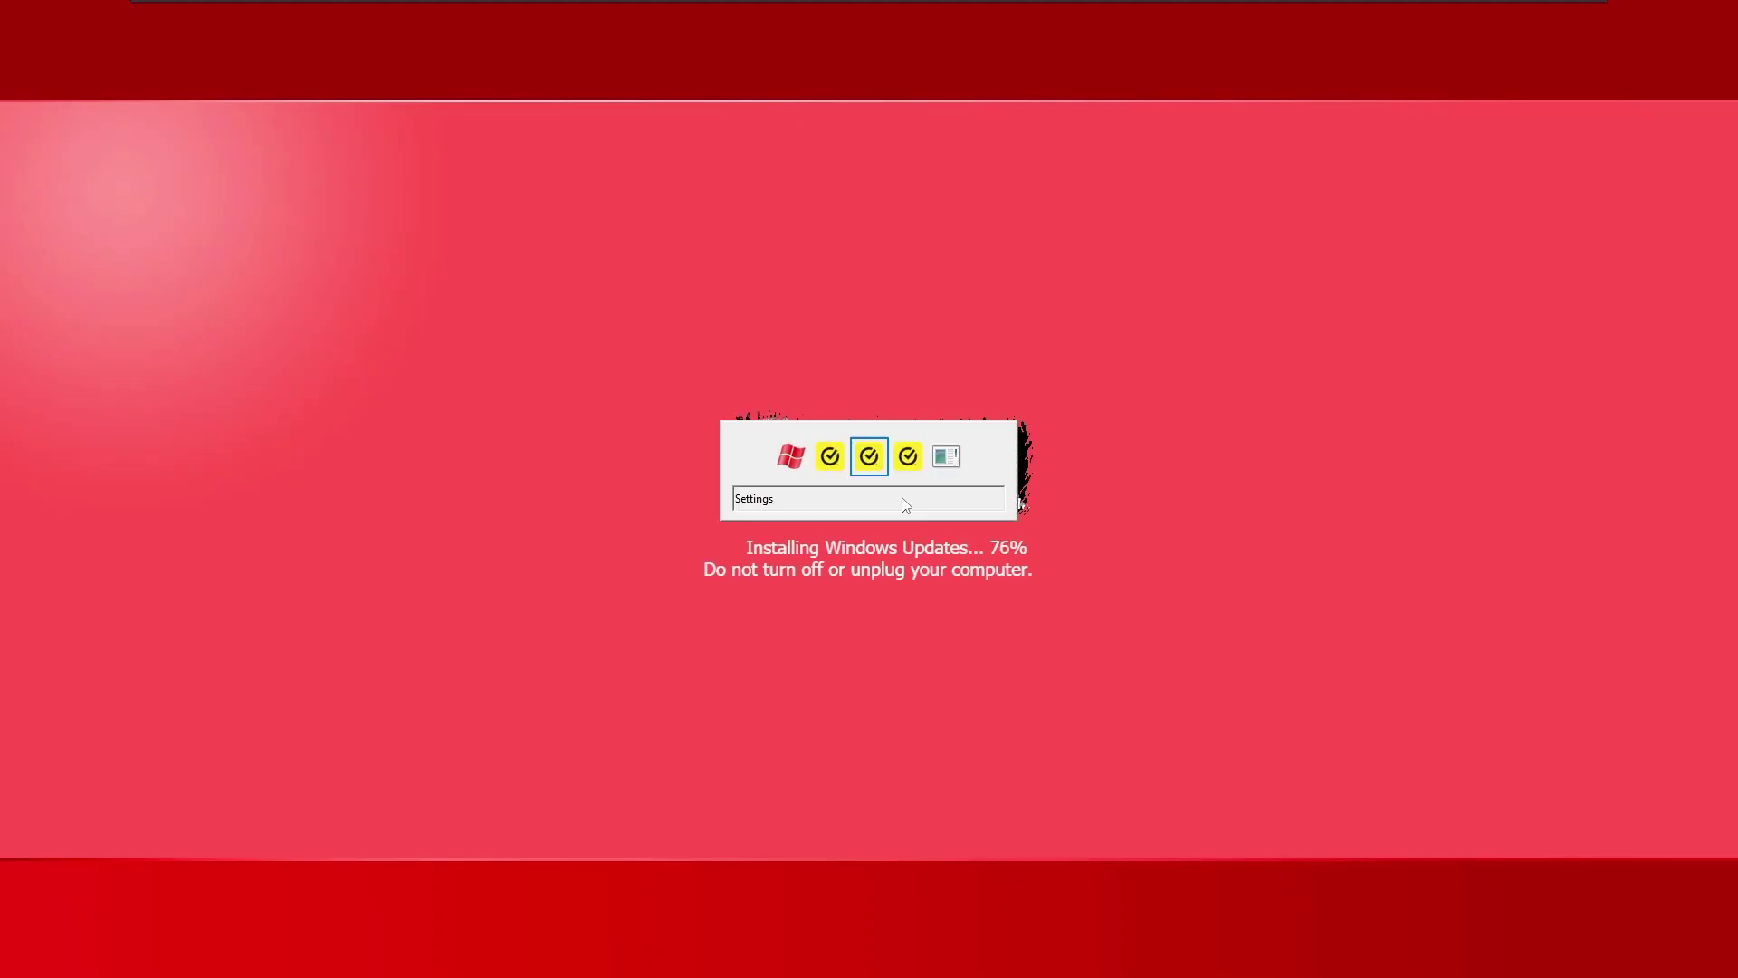
{"action": "key", "text": "alt+Tab"}
{"action": "key", "text": "alt+Tab"}
{"action": "key", "text": "alt+Tab"}
{"action": "key", "text": "alt+Tab"}
{"action": "key", "text": "alt+Tab"}
{"action": "key", "text": "alt+Tab"}
{"action": "key", "text": "alt+Tab"}
{"action": "key", "text": "alt+Tab"}
{"action": "key", "text": "alt+Tab"}
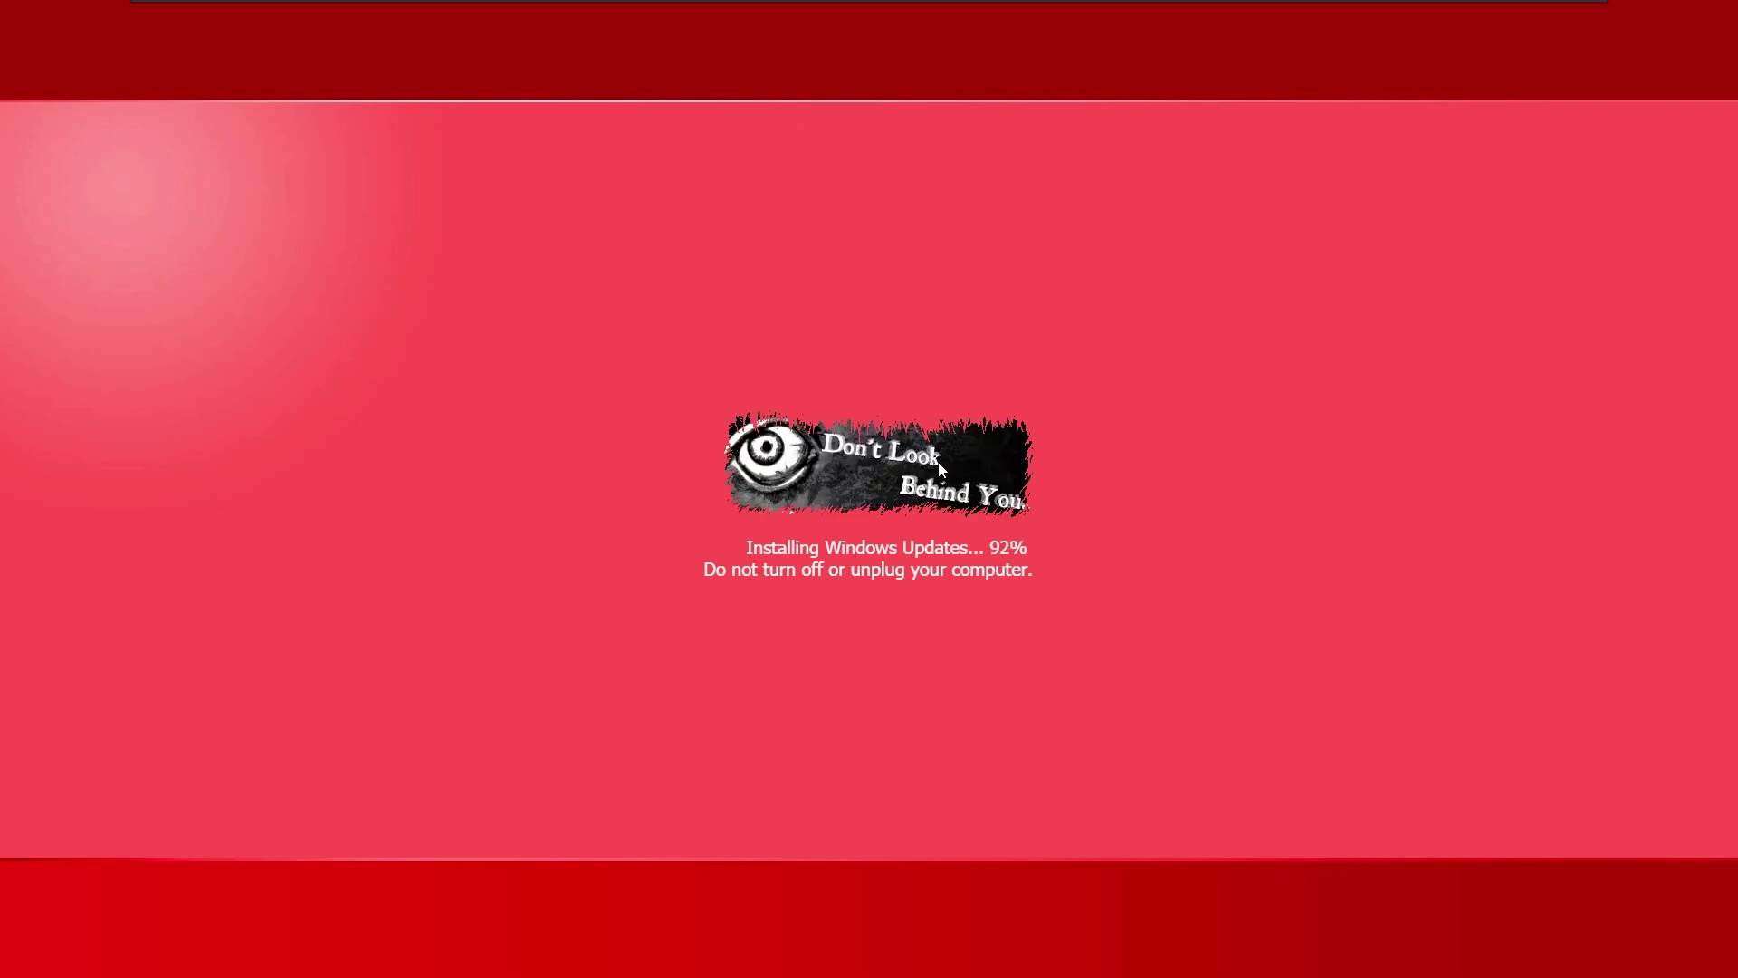
{"action": "key", "text": "alt+Tab"}
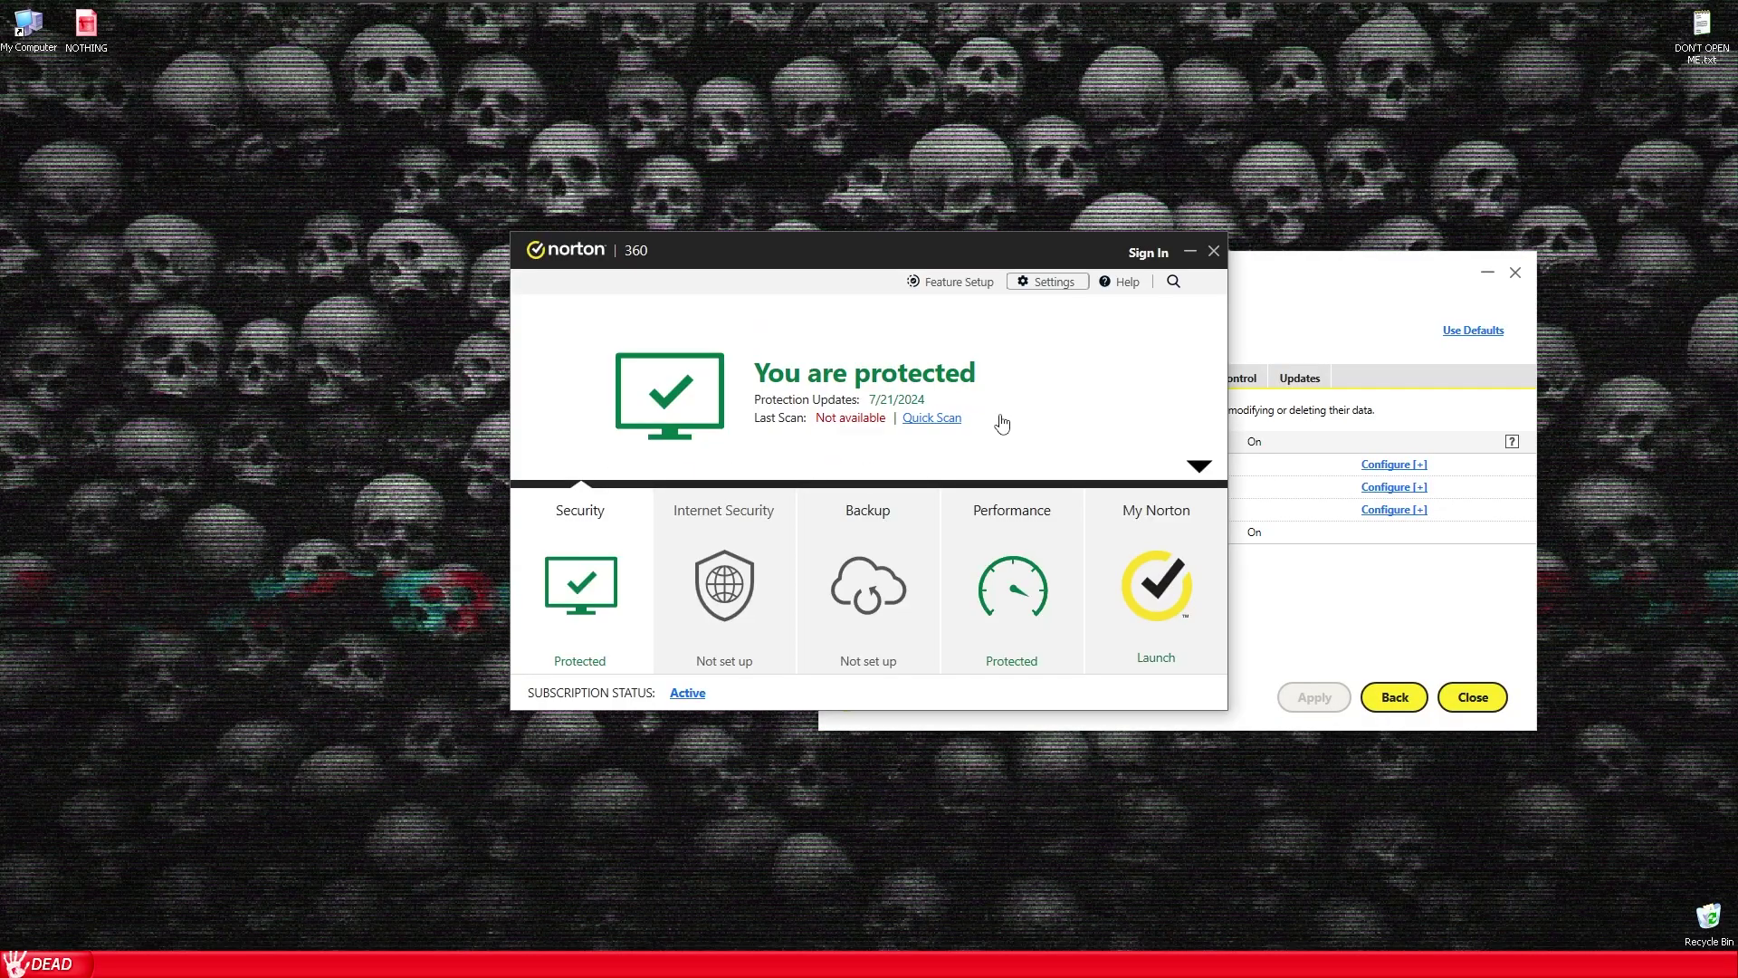
- Bring the Norton 360 and My Norton windows forward and spread them apart on the desktop
{"action": "left_click_drag", "start_coordinate": [889, 239], "coordinate": [630, 247]}
{"action": "key", "text": "alt+Tab"}
{"action": "key", "text": "alt+Tab"}
{"action": "key", "text": "alt+Tab"}
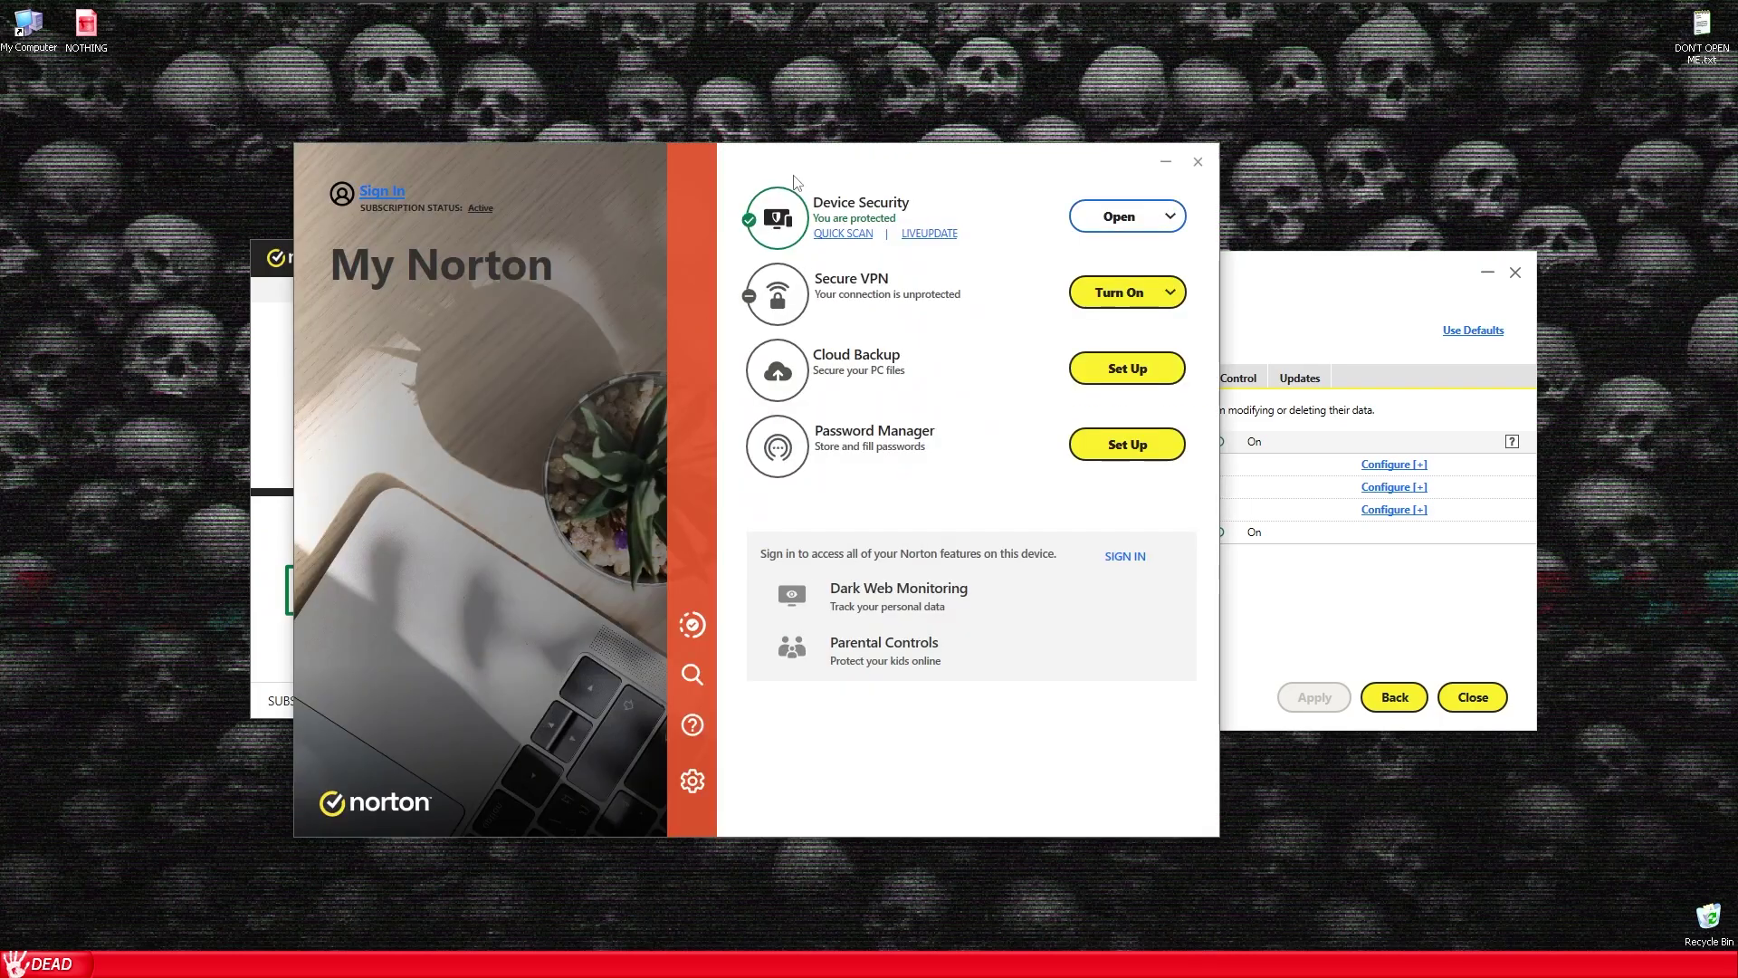
{"action": "left_click_drag", "start_coordinate": [795, 181], "coordinate": [819, 375]}
{"action": "left_click_drag", "start_coordinate": [719, 266], "coordinate": [732, 227]}
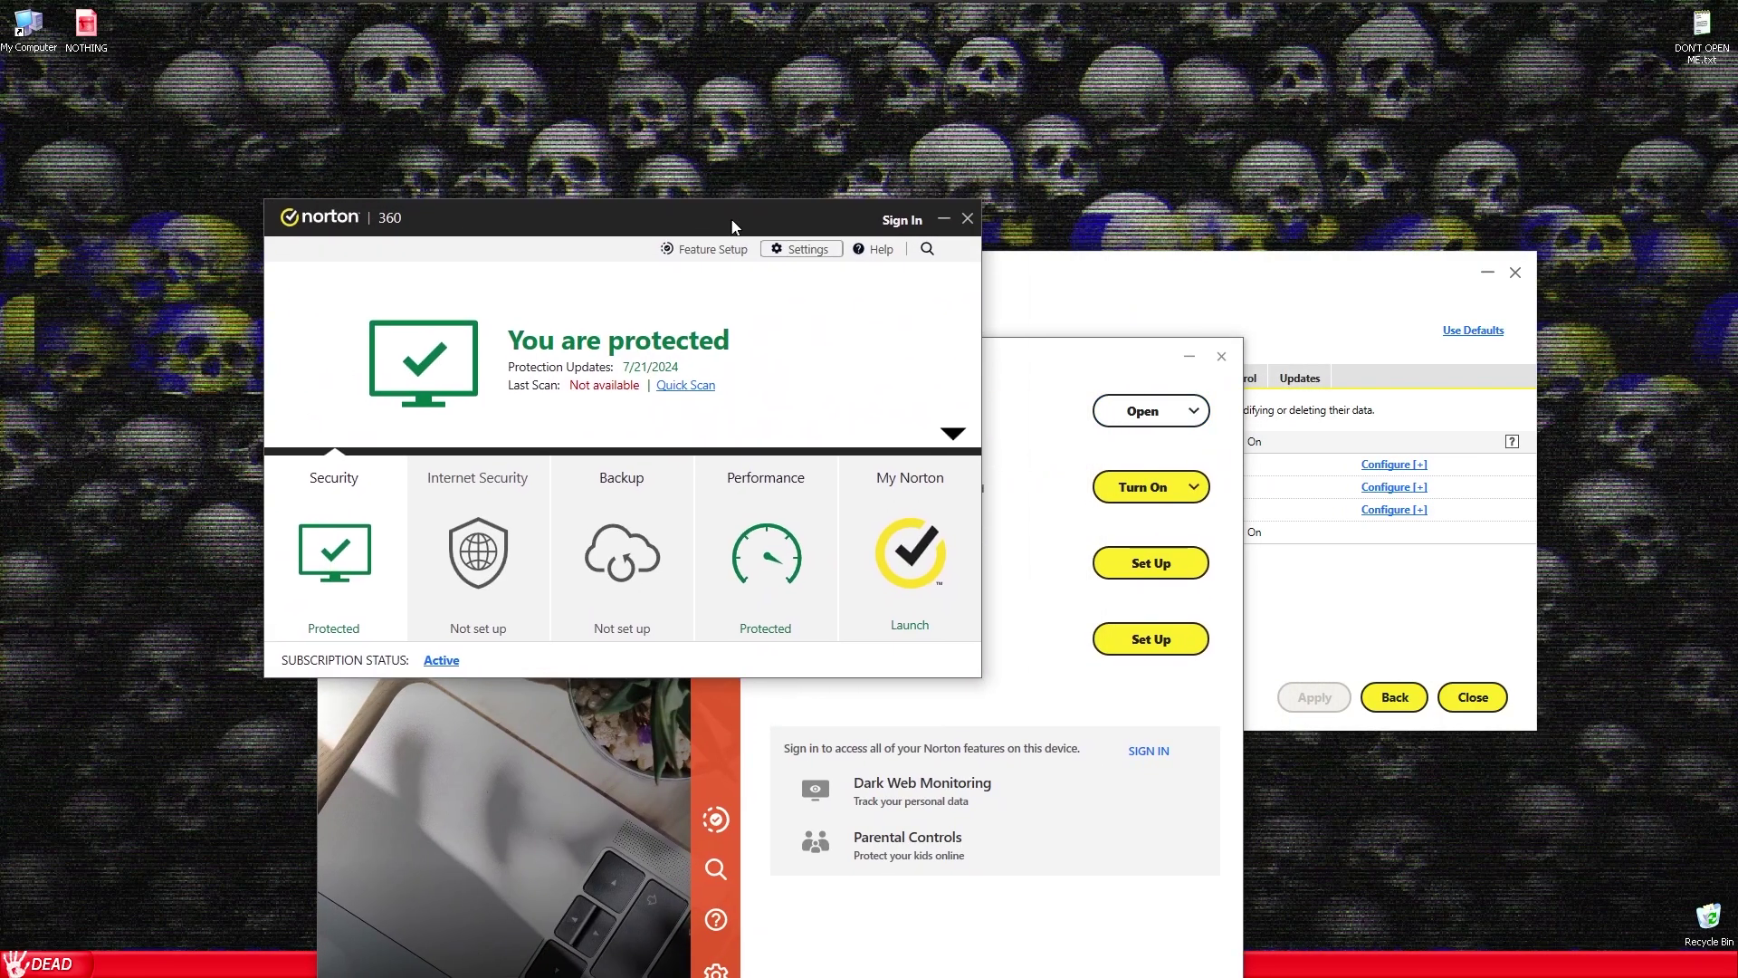
- Close the Norton settings window and place the Norton 360 and My Norton windows side by side
{"action": "left_click", "coordinate": [1247, 308]}
{"action": "left_click", "coordinate": [1473, 698]}
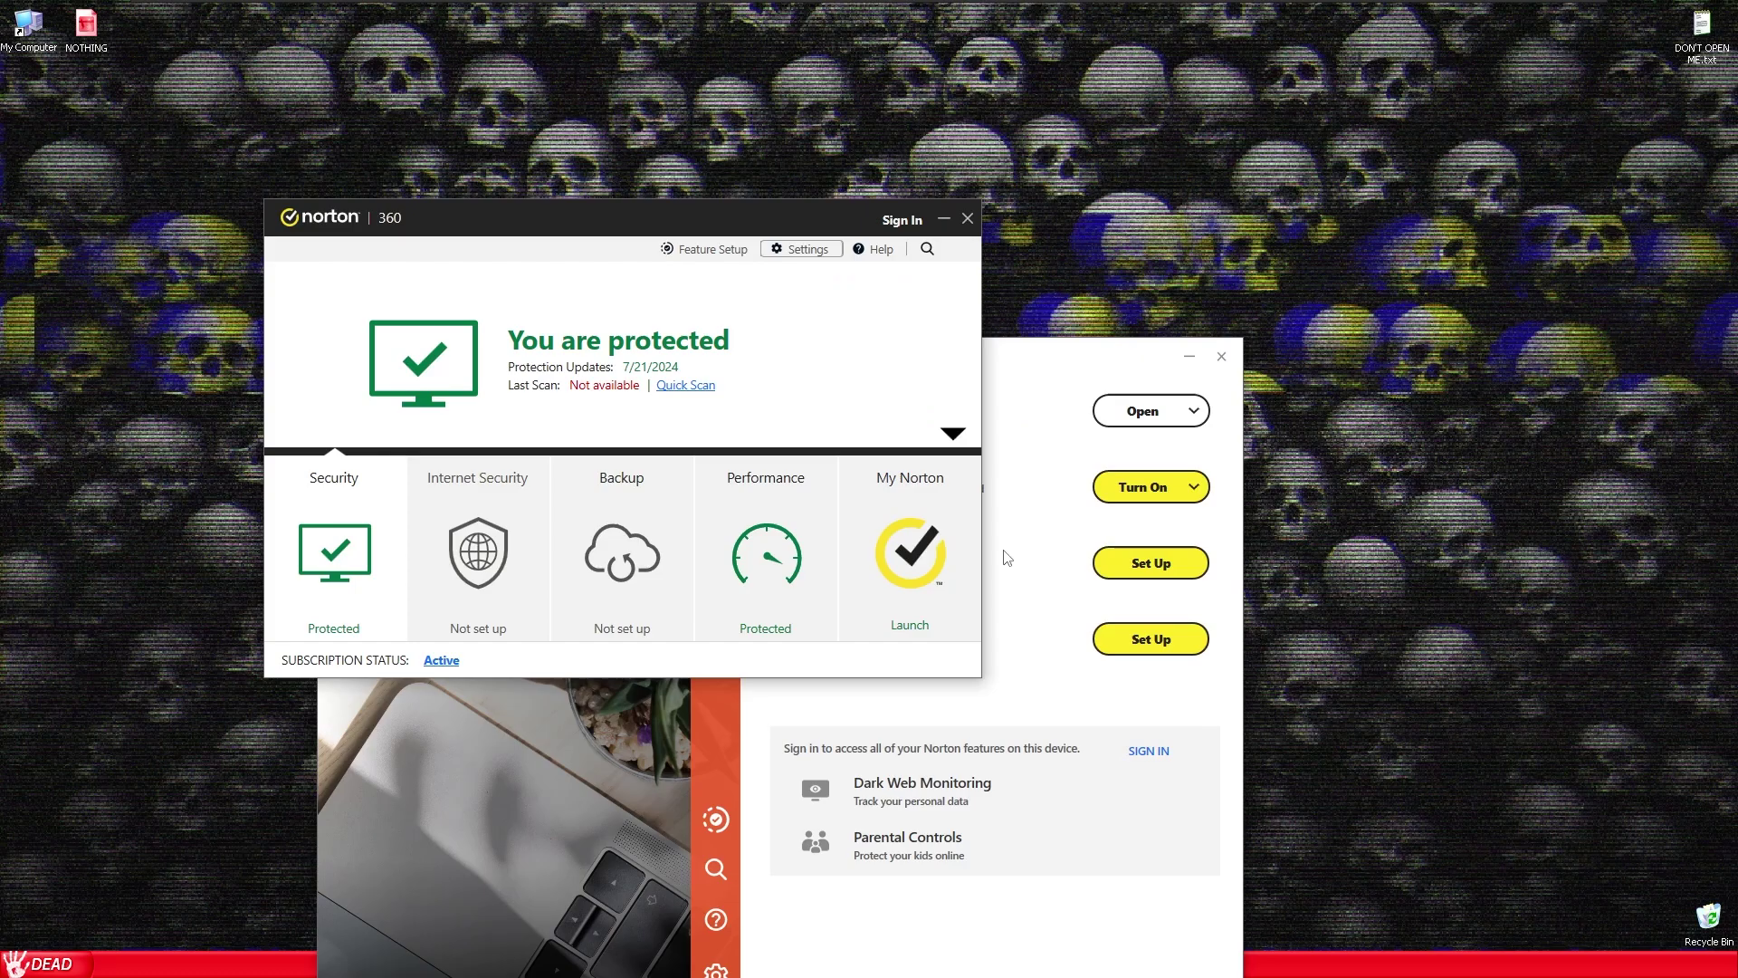
{"action": "left_click_drag", "start_coordinate": [724, 226], "coordinate": [678, 173]}
{"action": "left_click_drag", "start_coordinate": [986, 377], "coordinate": [1292, 159]}
{"action": "left_click_drag", "start_coordinate": [536, 180], "coordinate": [402, 195]}
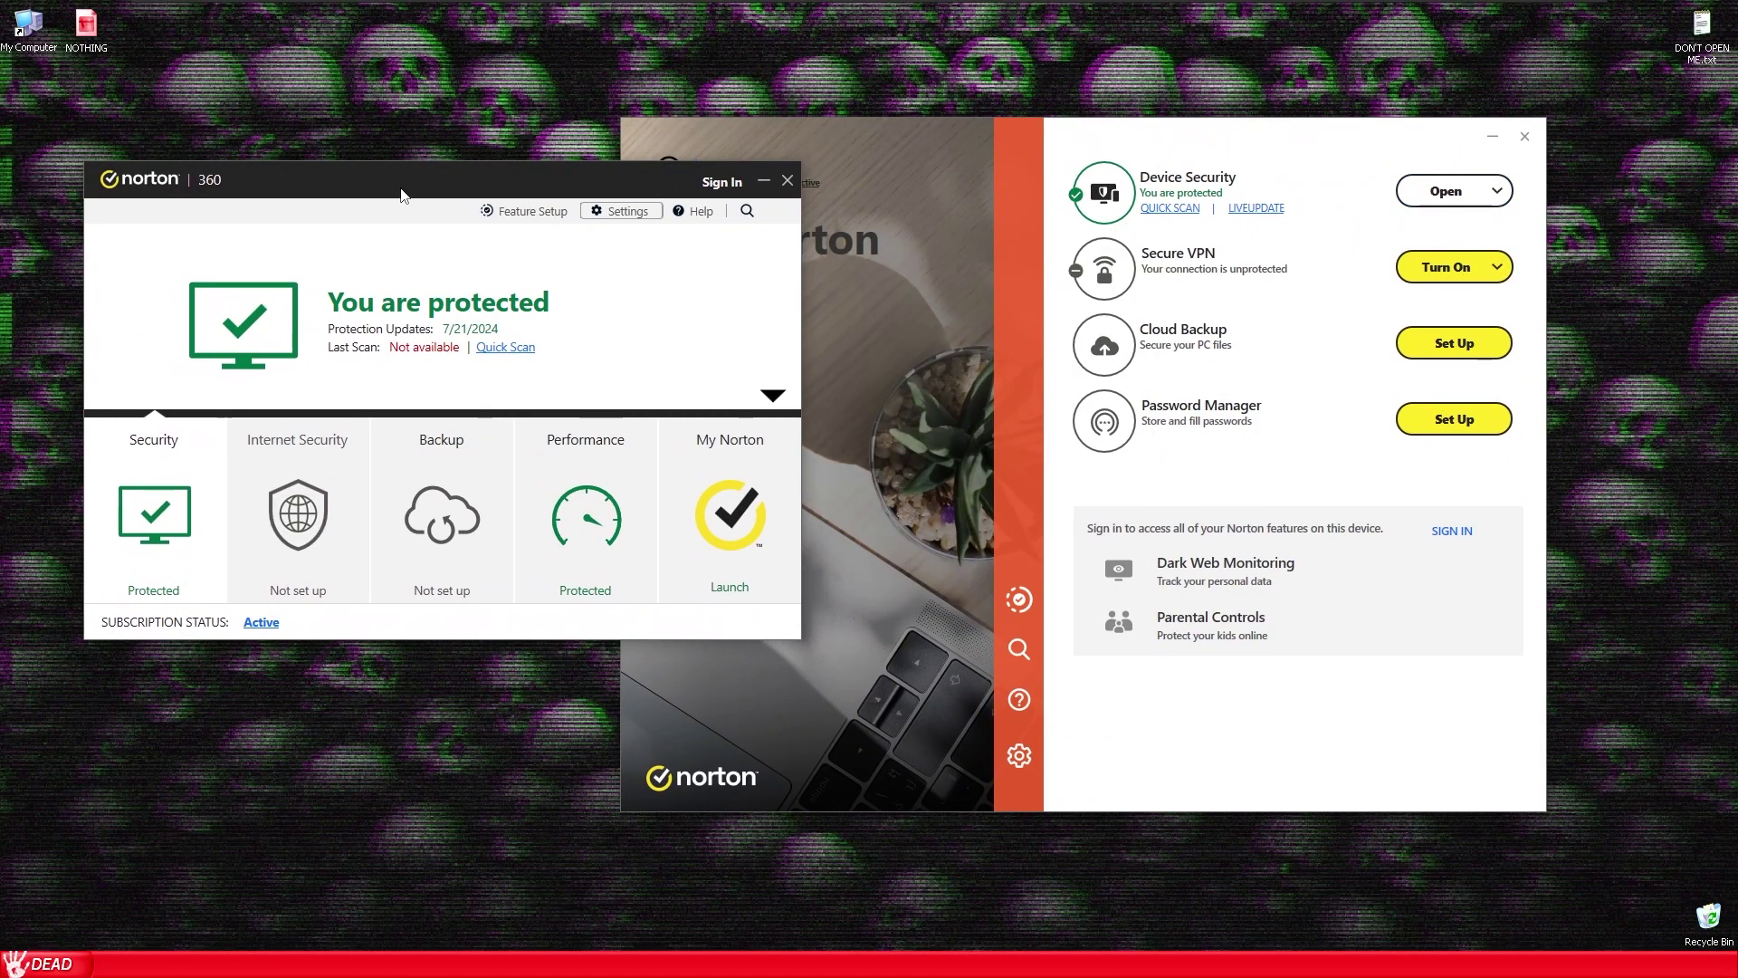
- Run a Norton 360 Quick Scan and reposition its window over the other Norton windows
{"action": "left_click", "coordinate": [506, 347]}
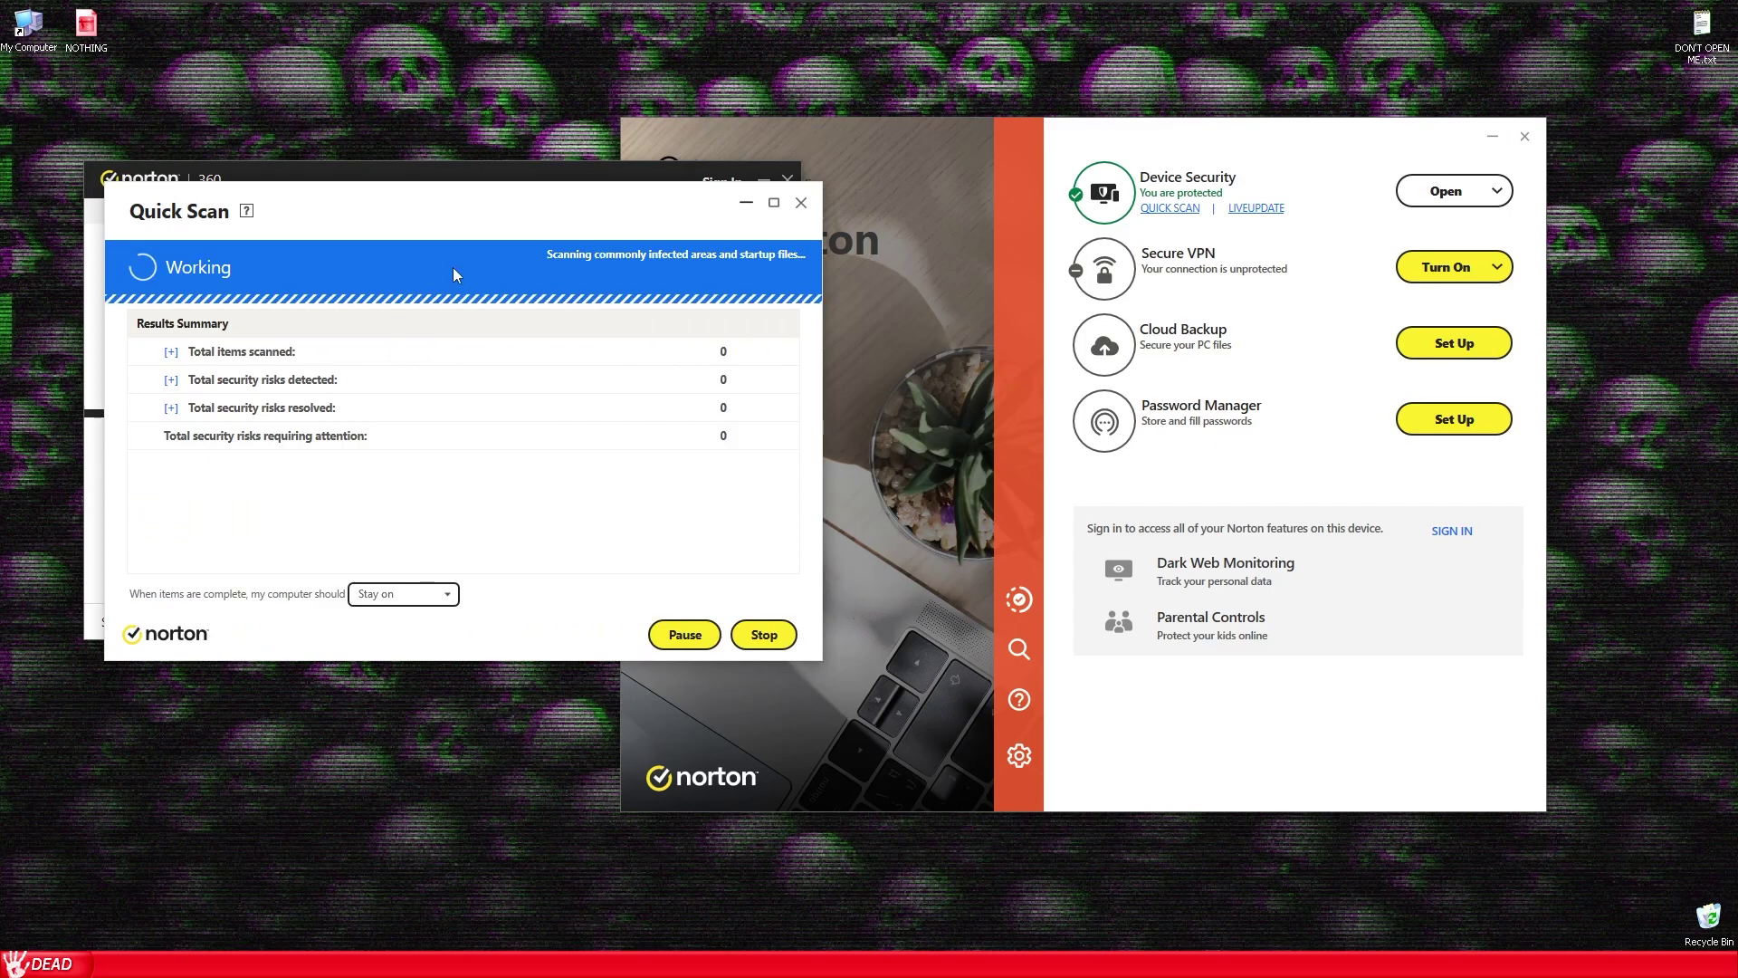
{"action": "left_click_drag", "start_coordinate": [474, 302], "coordinate": [859, 335]}
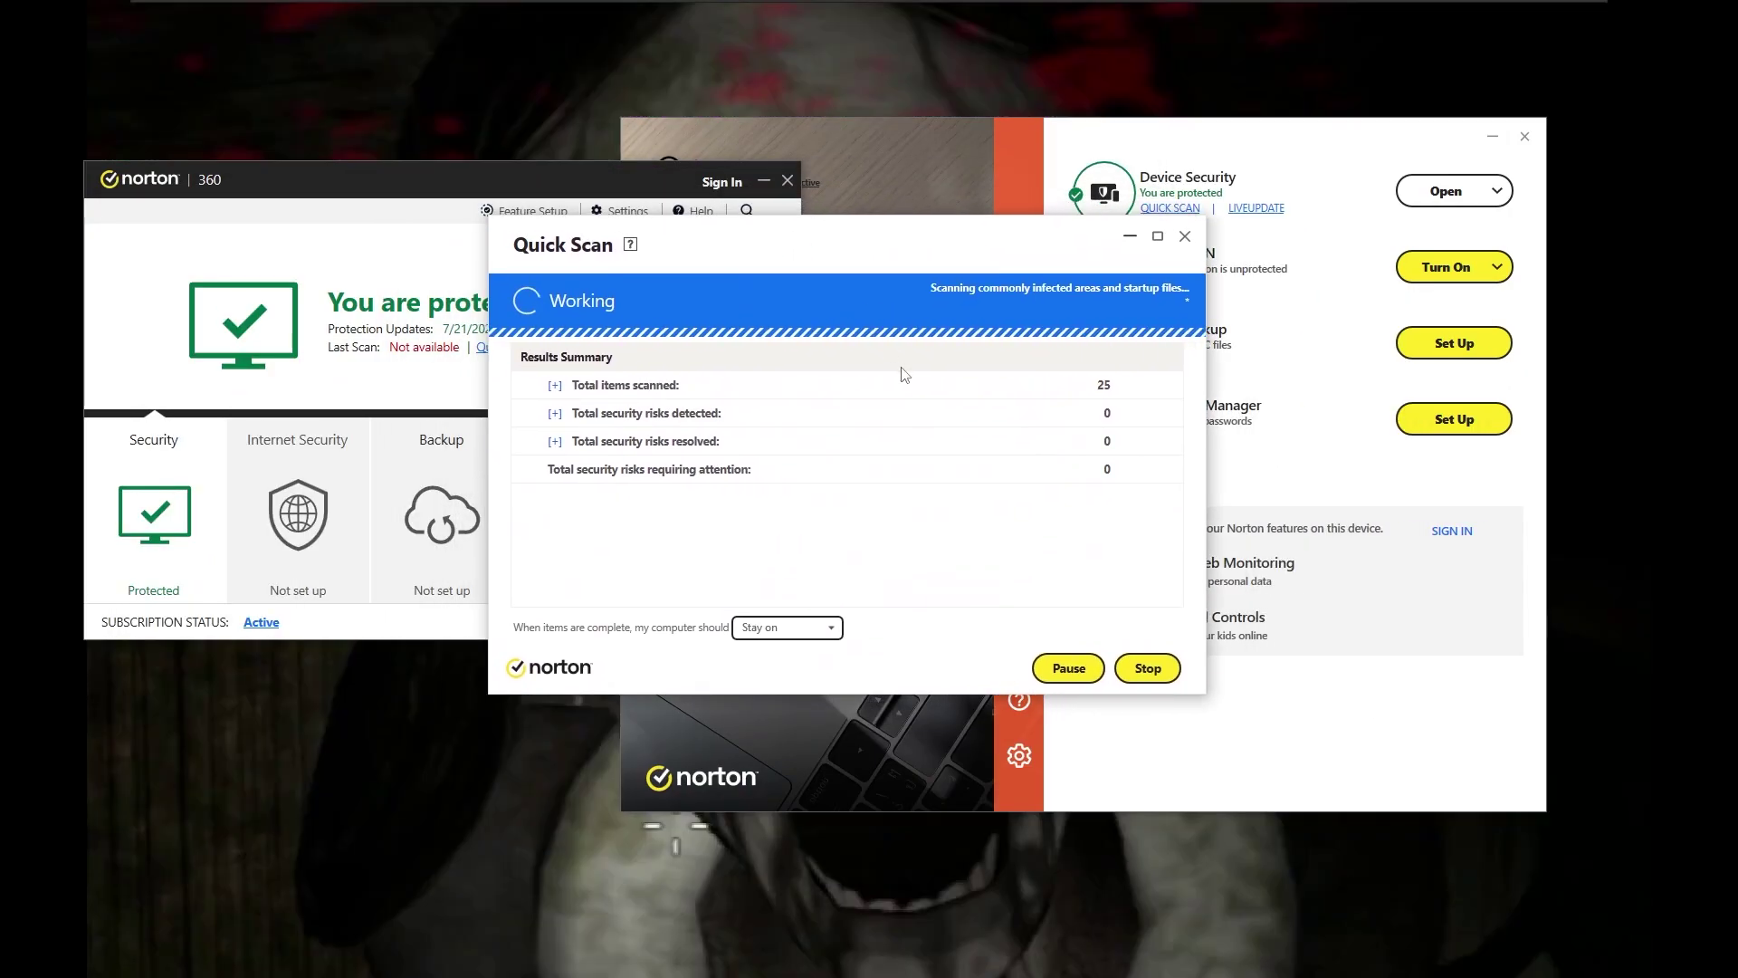
{"action": "left_click_drag", "start_coordinate": [868, 256], "coordinate": [844, 246]}
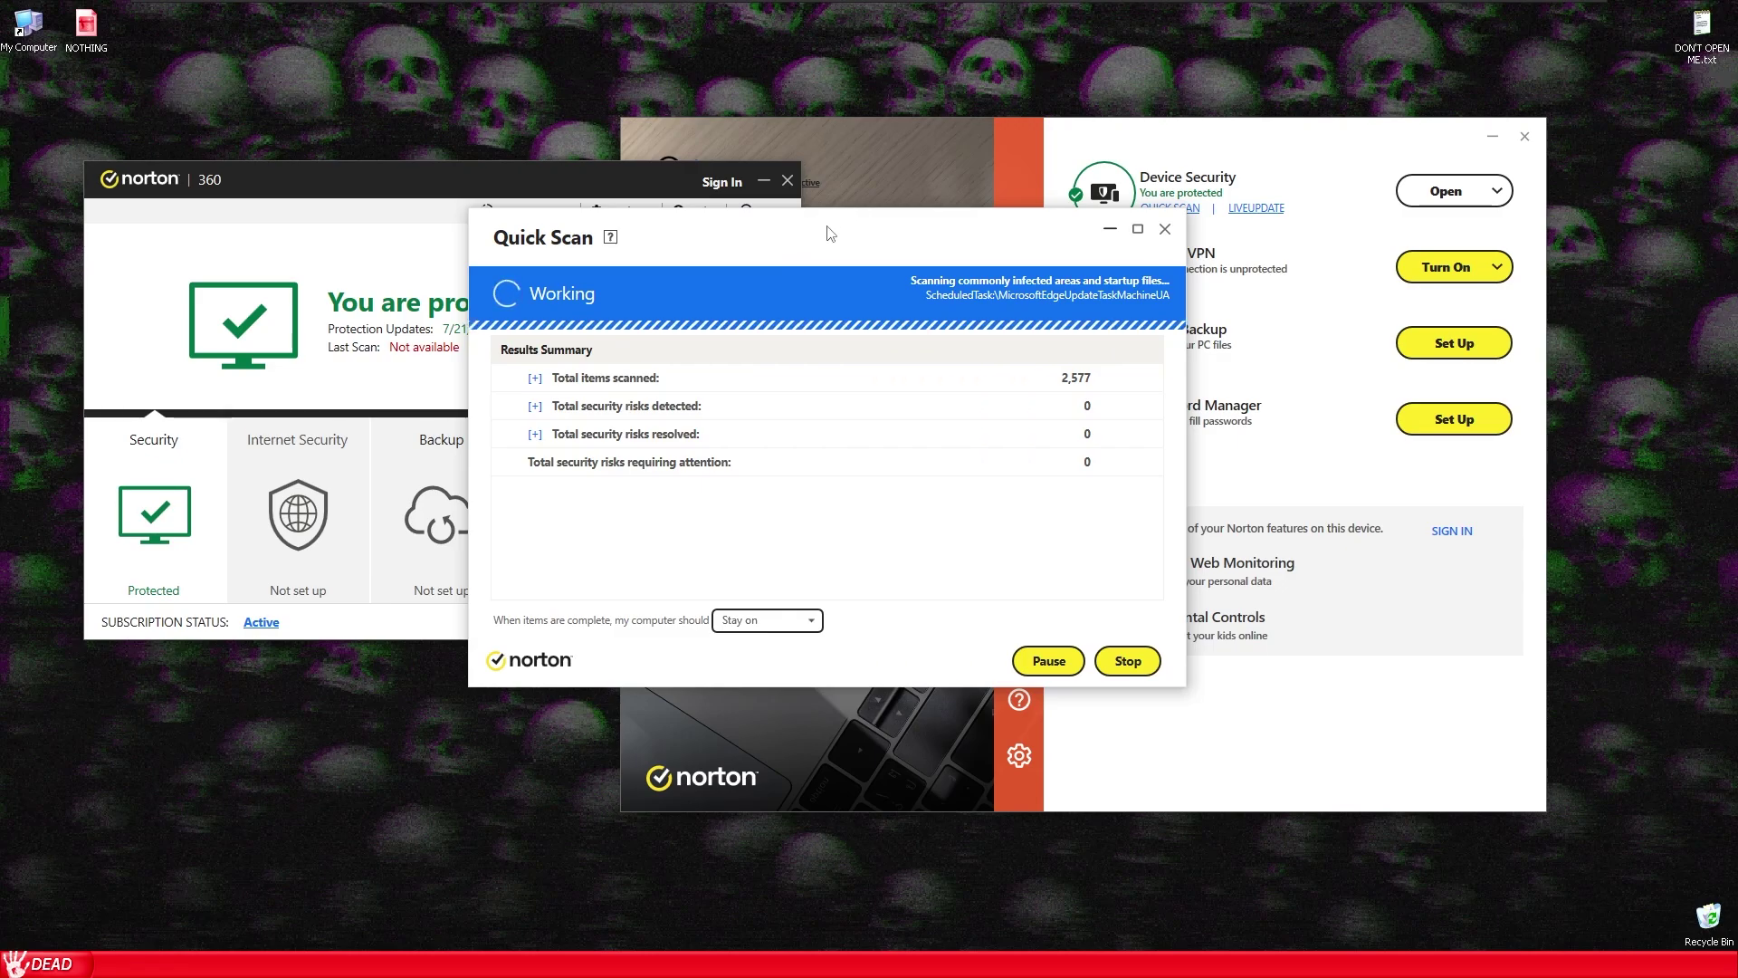
{"action": "left_click_drag", "start_coordinate": [831, 234], "coordinate": [780, 301]}
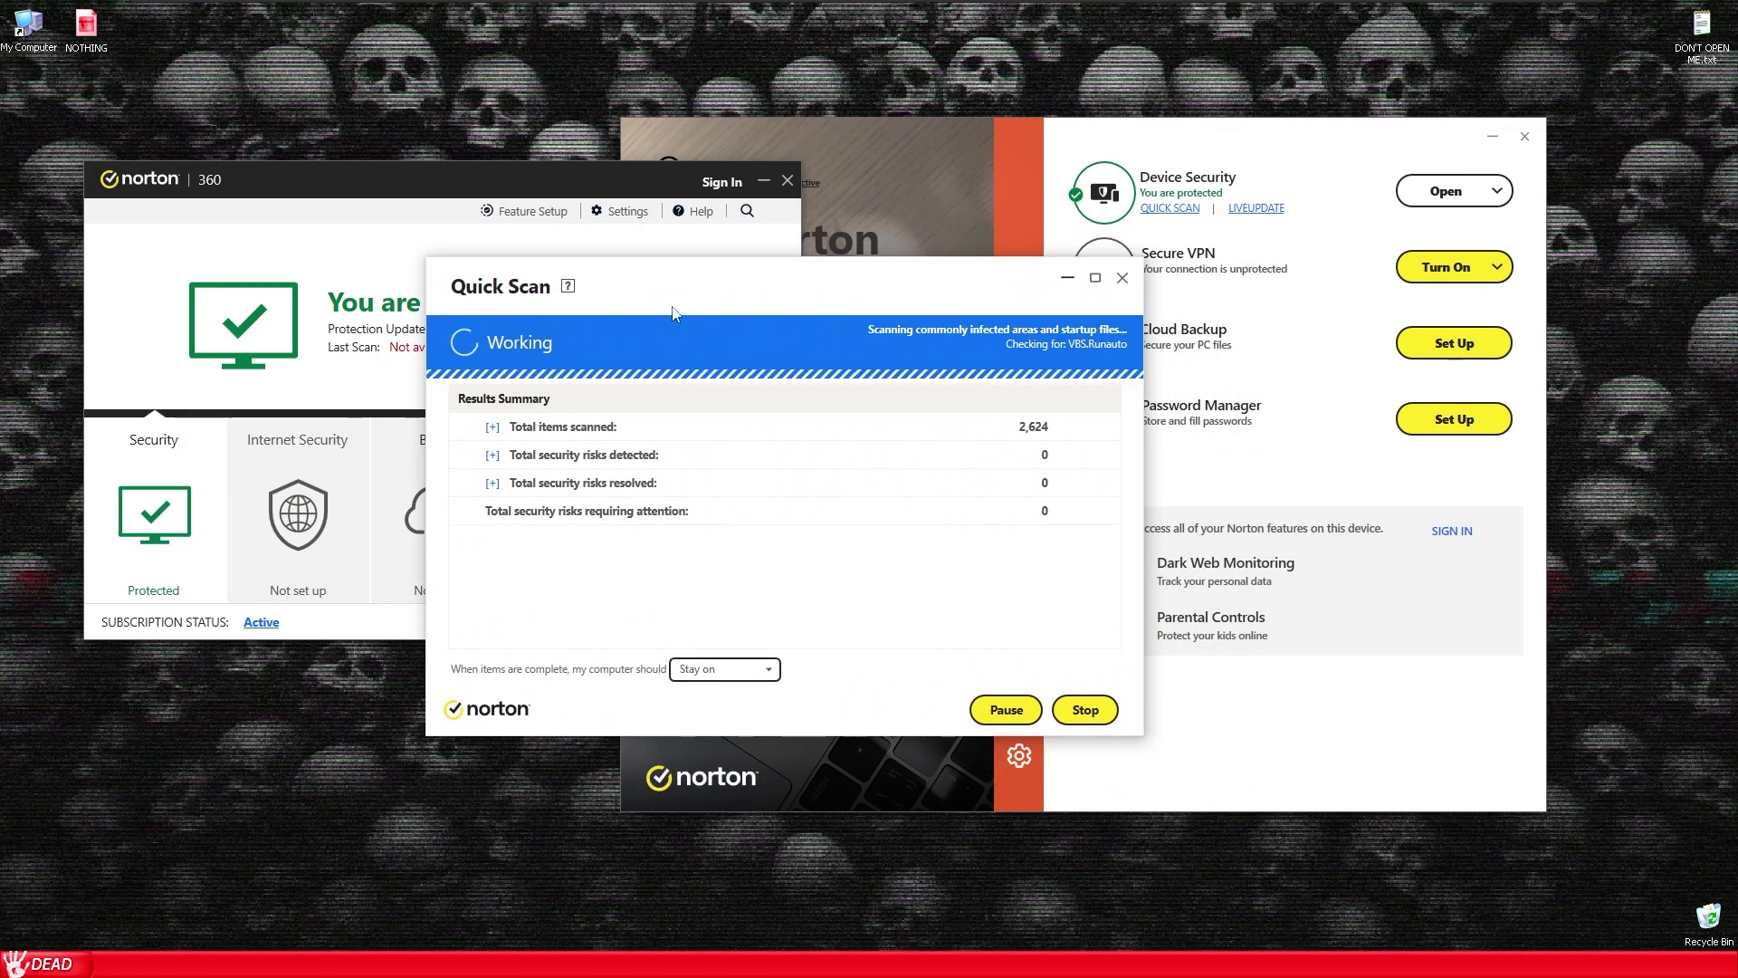
{"action": "left_click_drag", "start_coordinate": [689, 300], "coordinate": [685, 298]}
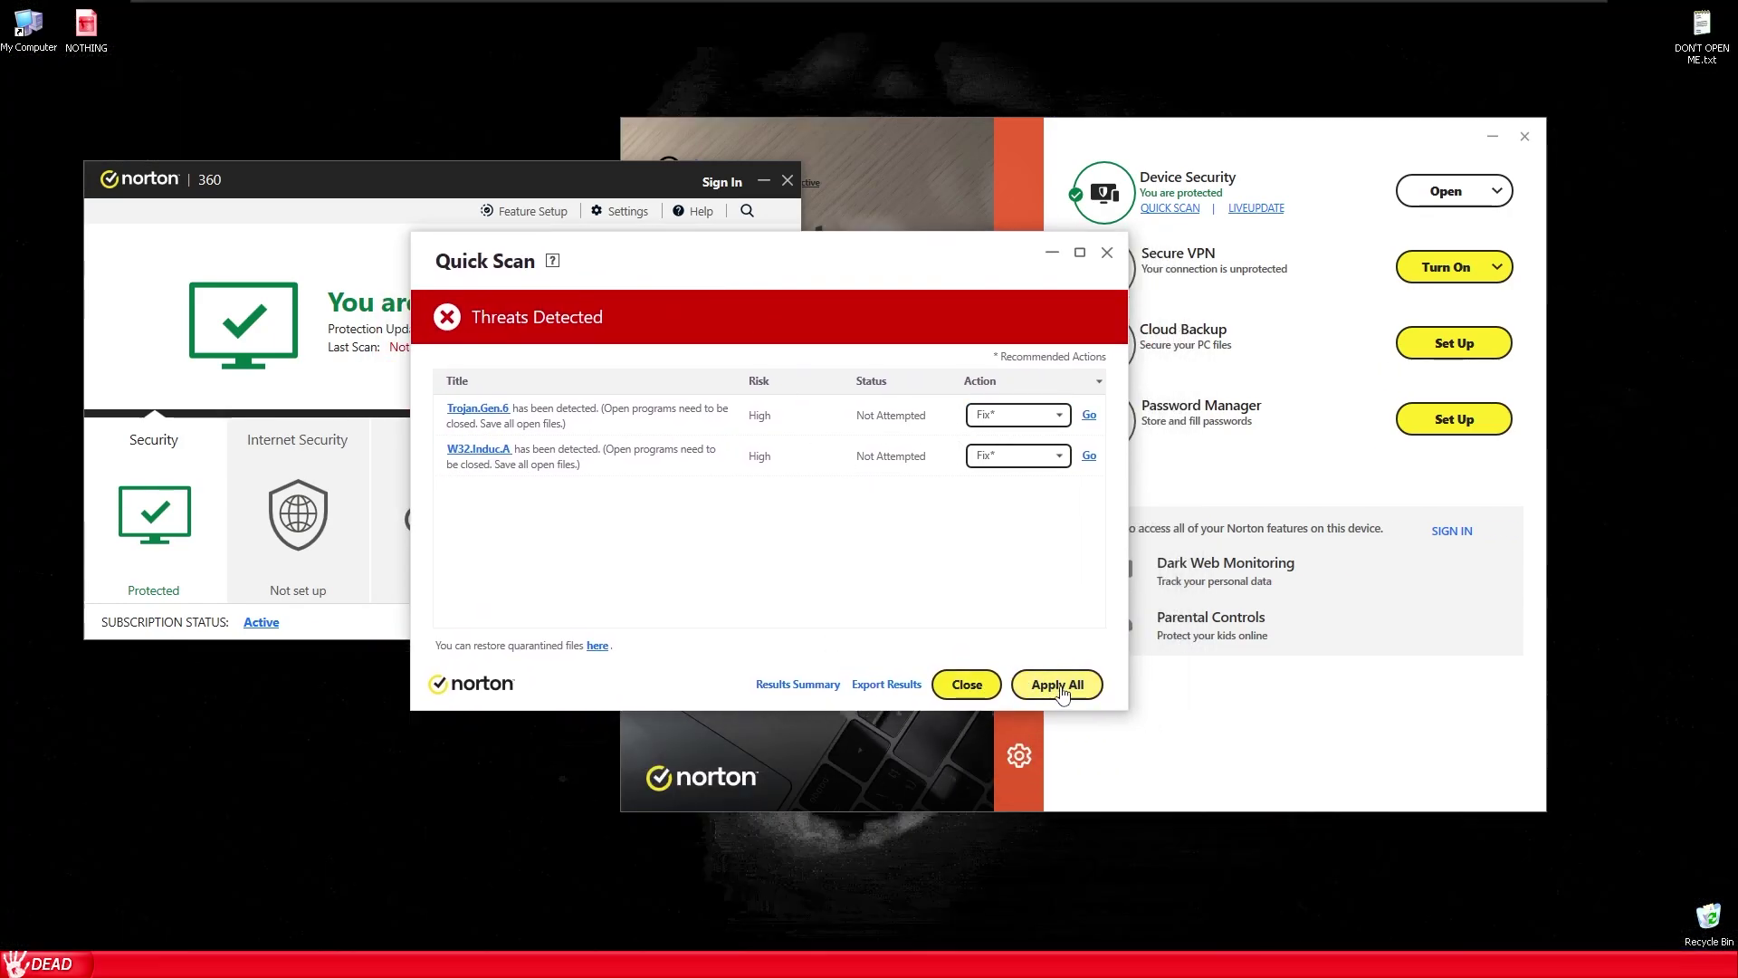
- Apply the recommended fixes to the Trojan.Gen.6 and W32.Induc.A detections and finish the scan
{"action": "left_click", "coordinate": [1059, 685]}
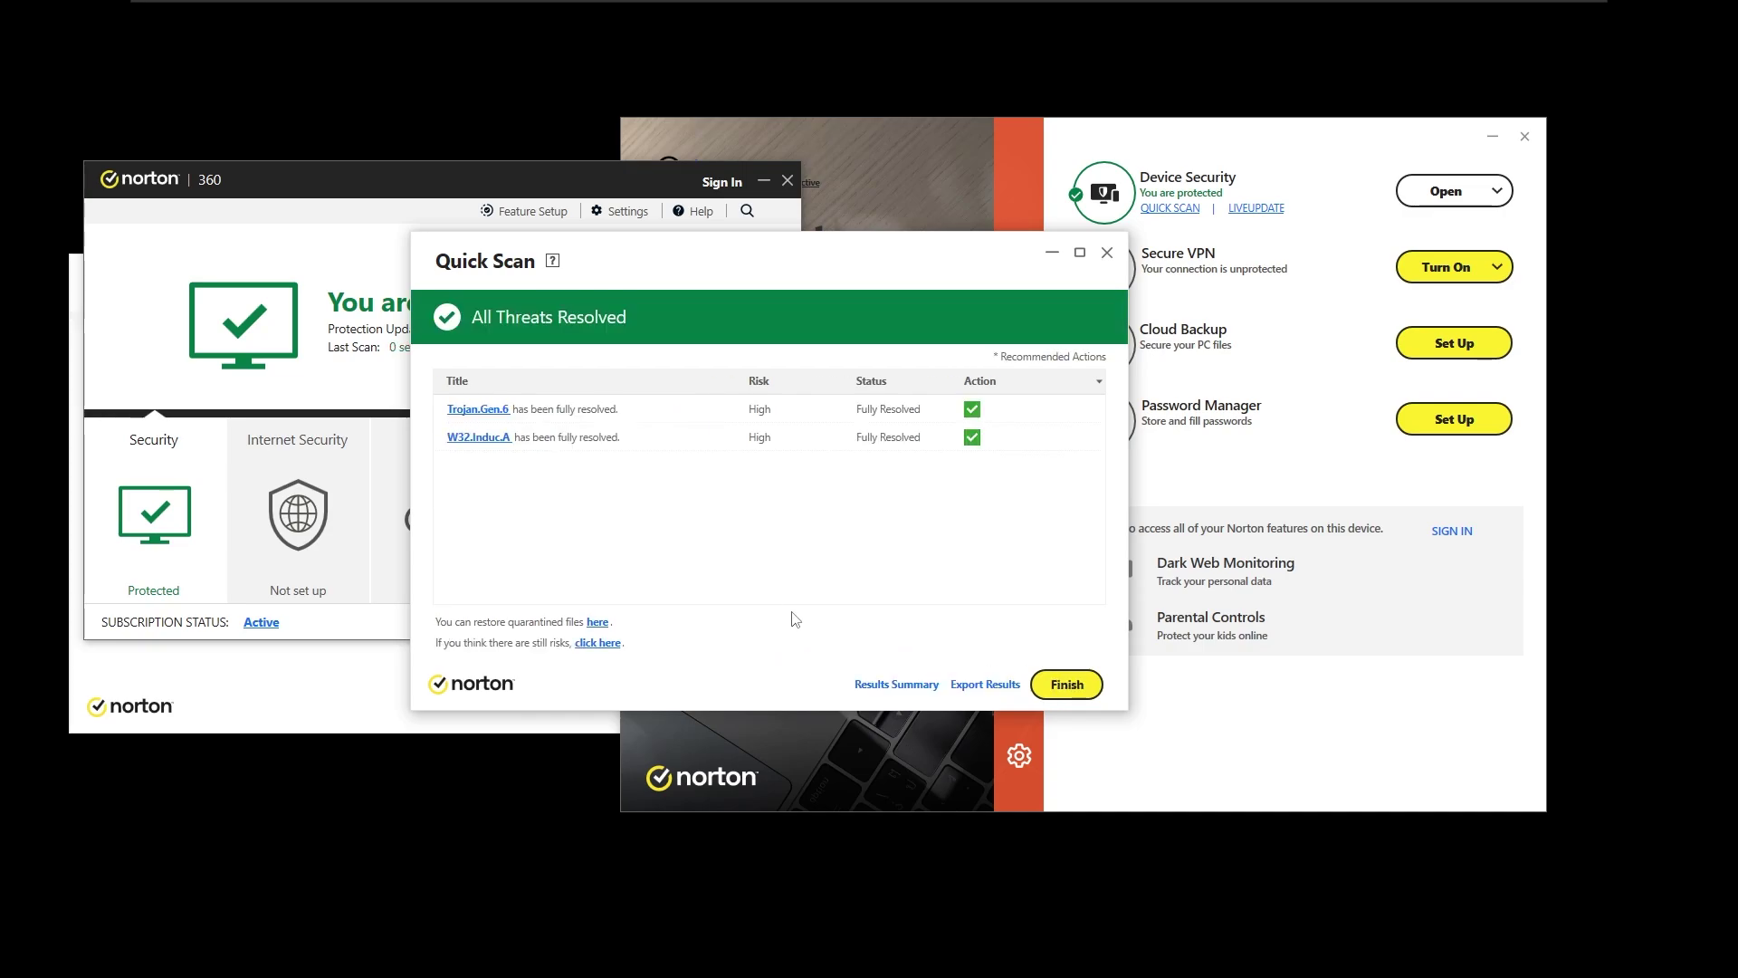
{"action": "left_click", "coordinate": [1067, 684]}
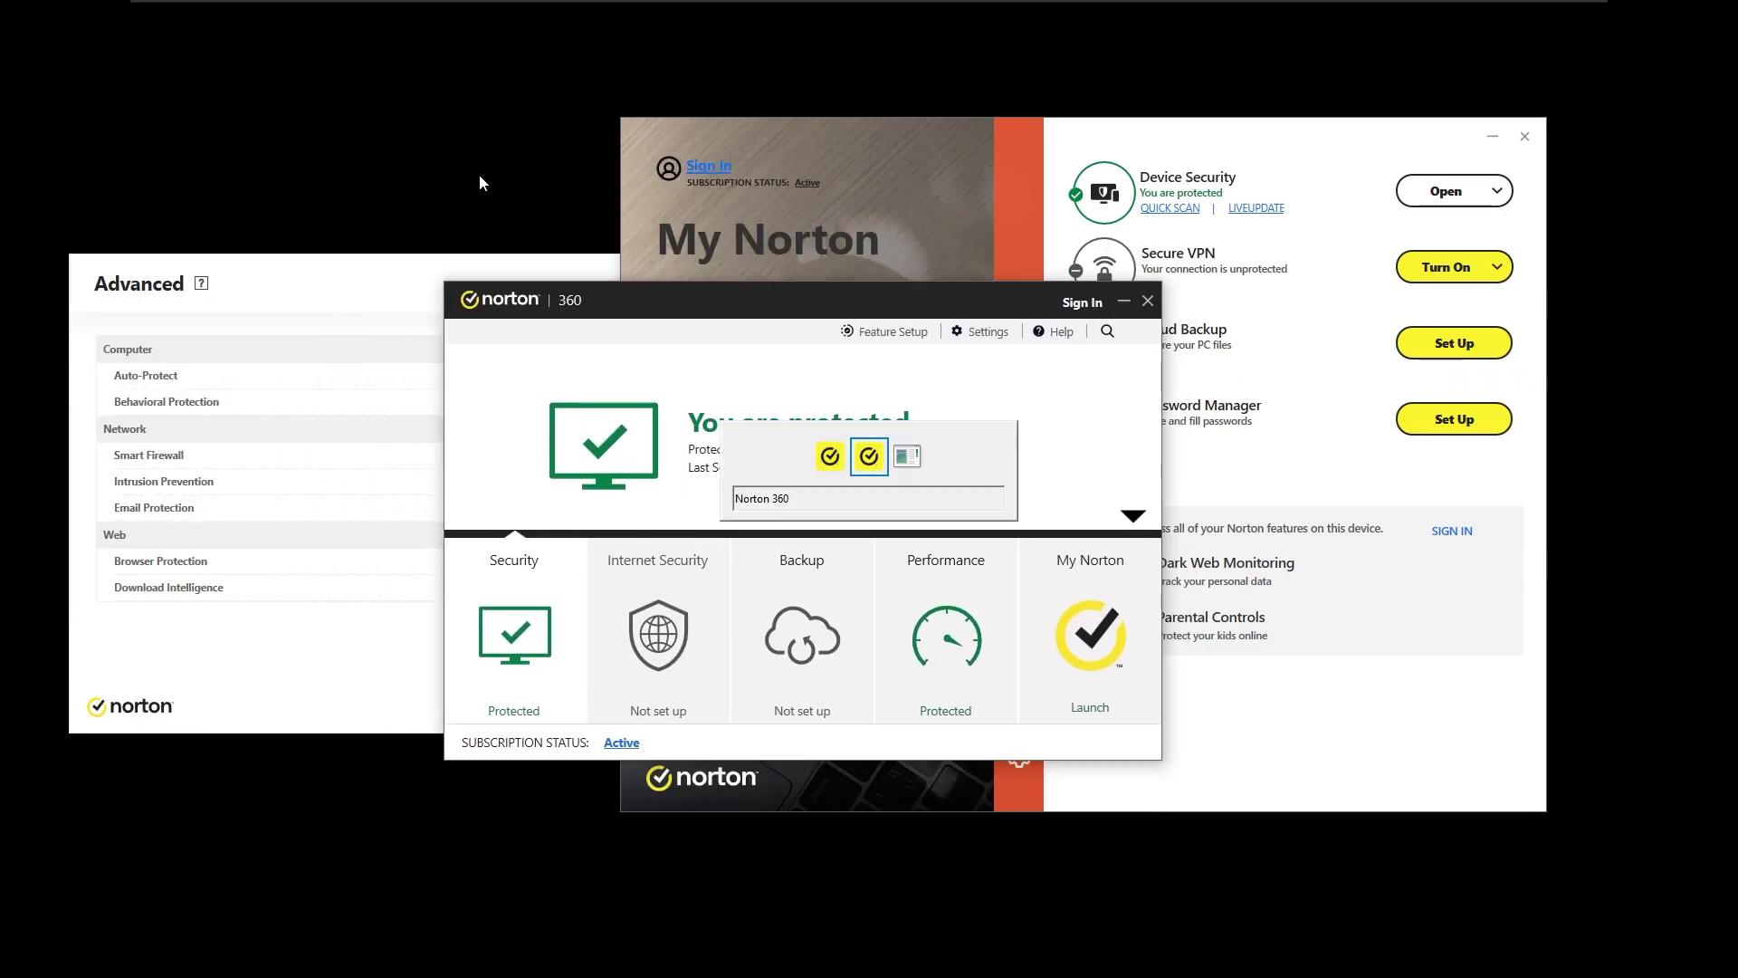
- Close the Advanced and Norton 360 windows and move the My Norton window toward the middle of the desktop
{"action": "key", "text": "alt+Tab"}
{"action": "left_click", "coordinate": [1067, 301]}
{"action": "left_click_drag", "start_coordinate": [898, 301], "coordinate": [851, 313]}
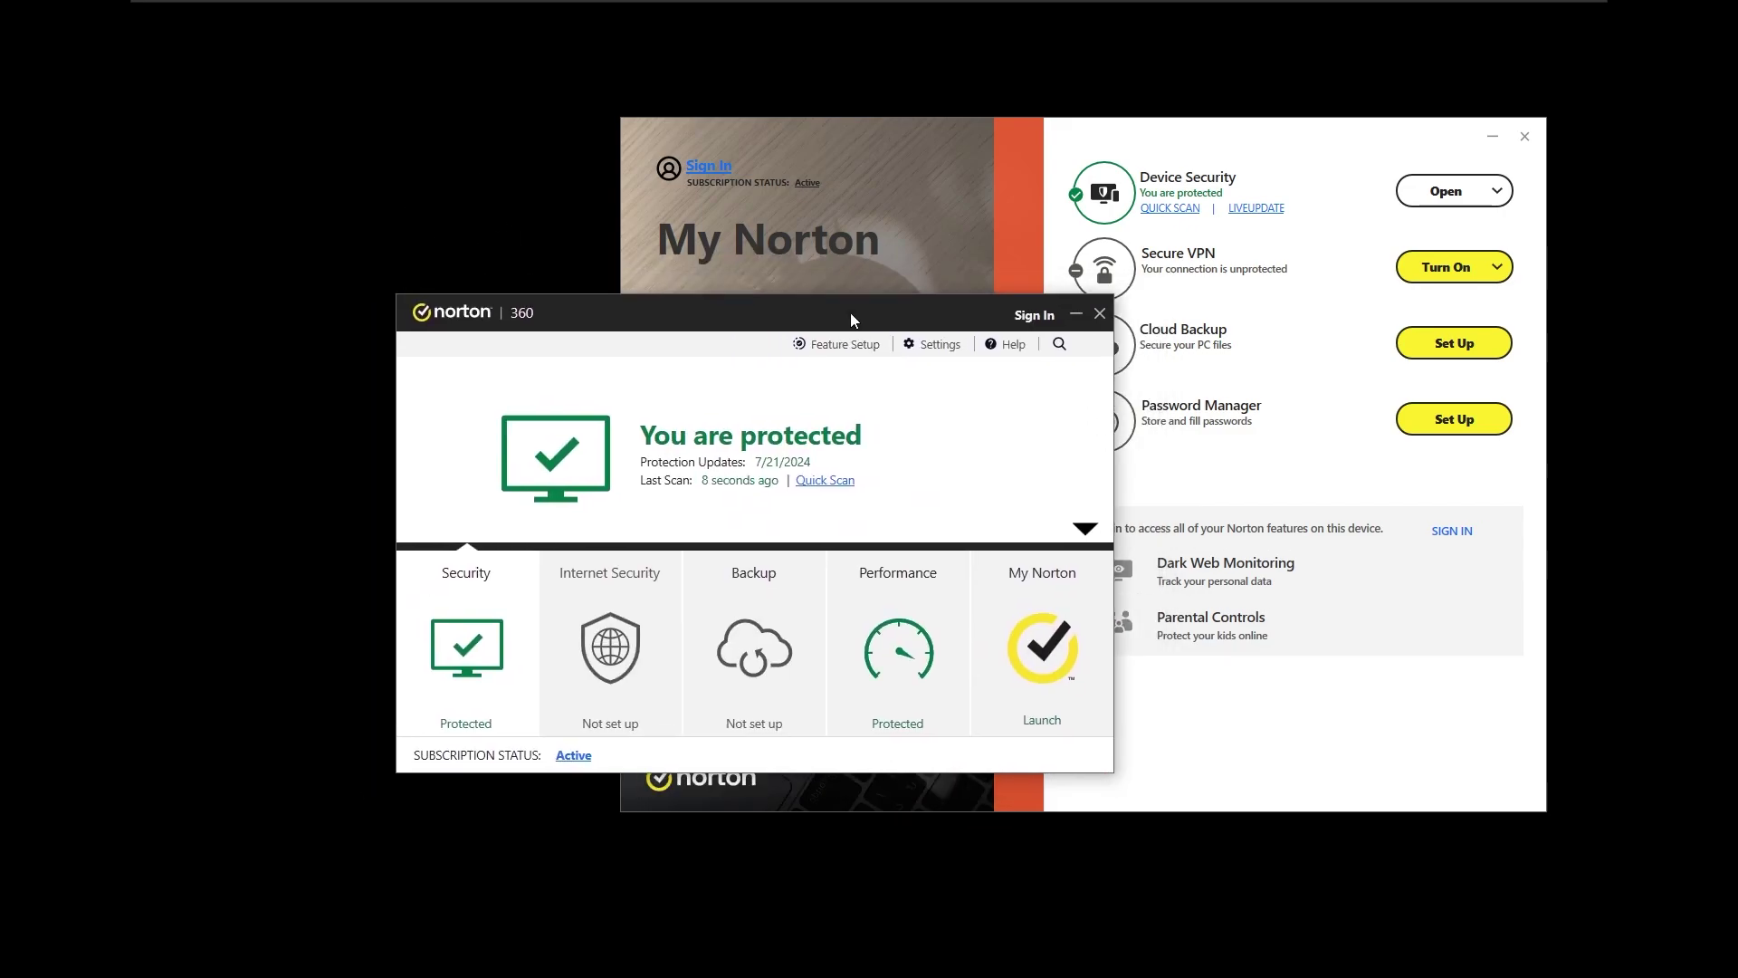
{"action": "left_click", "coordinate": [1098, 315]}
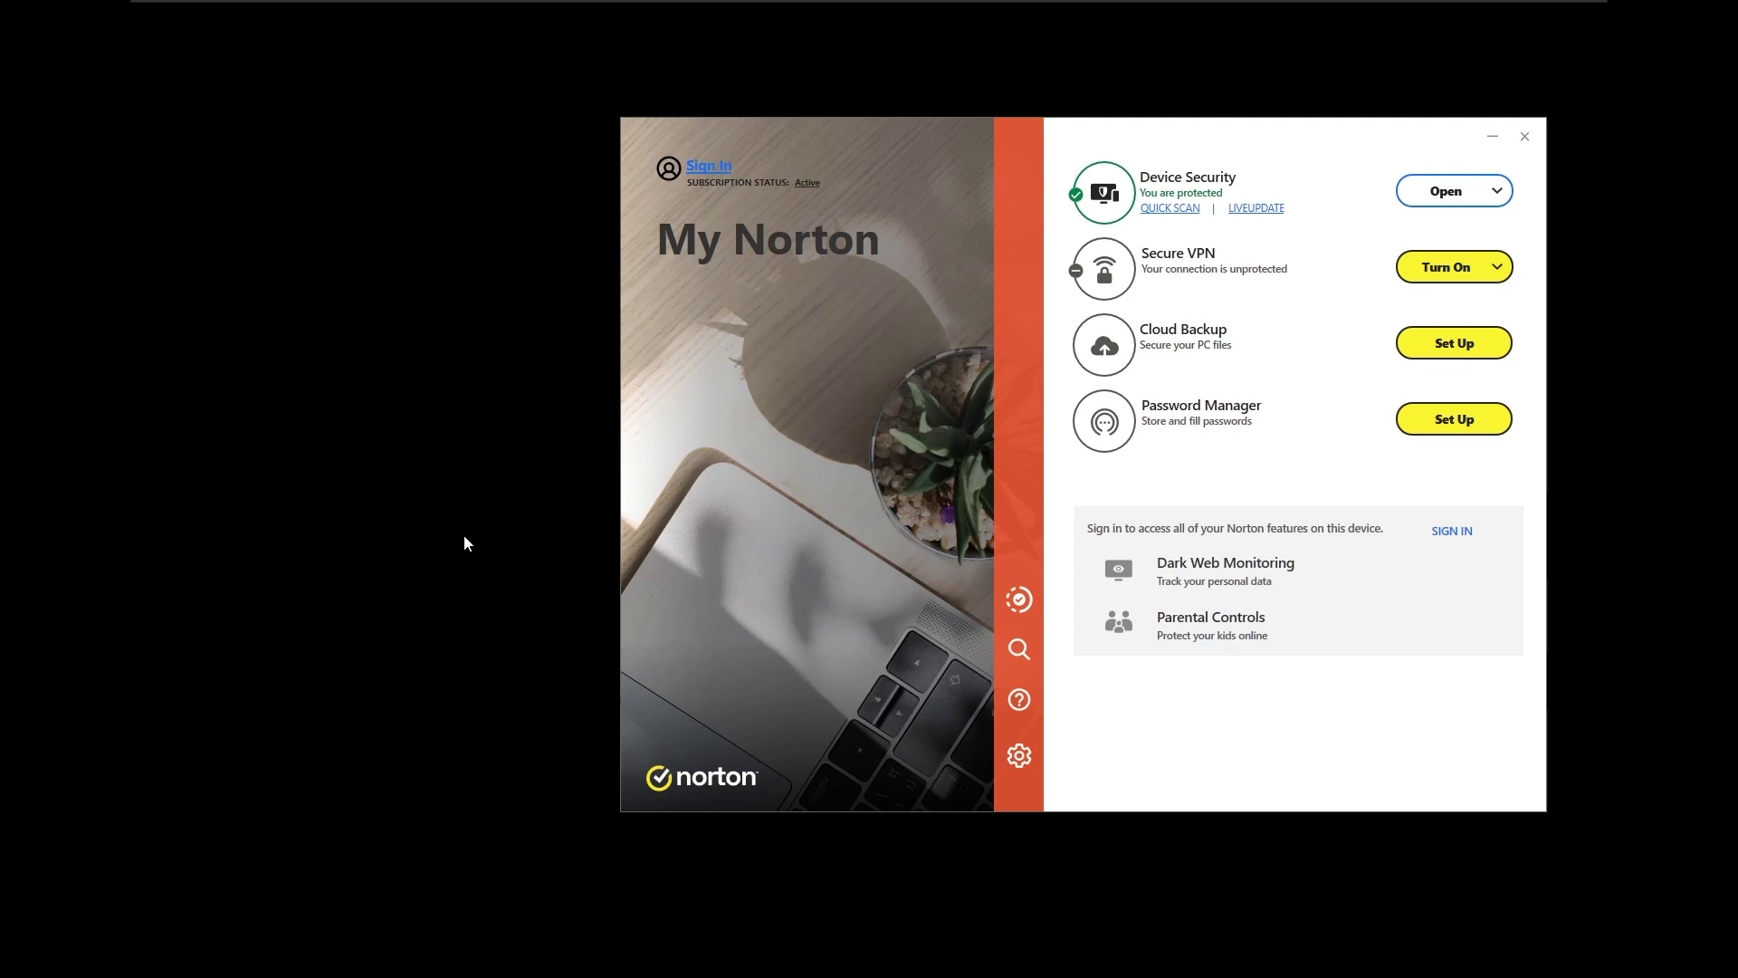
{"action": "left_click_drag", "start_coordinate": [1234, 151], "coordinate": [1006, 187]}
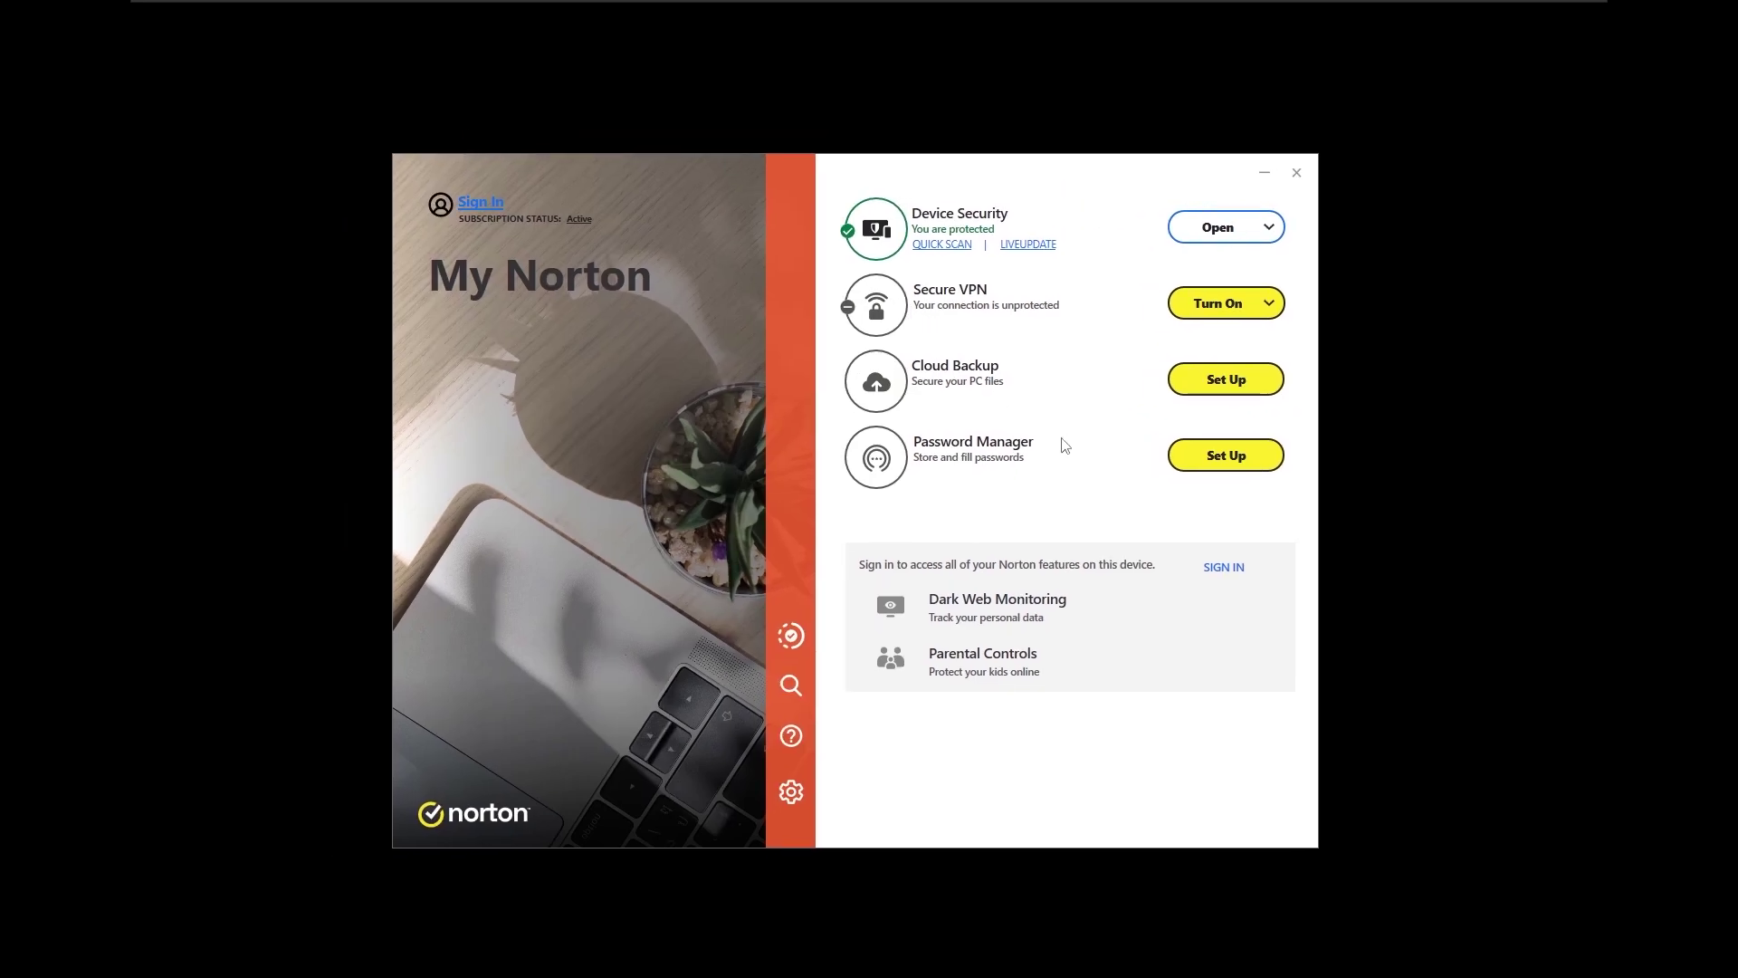
{"action": "left_click_drag", "start_coordinate": [851, 209], "coordinate": [774, 229]}
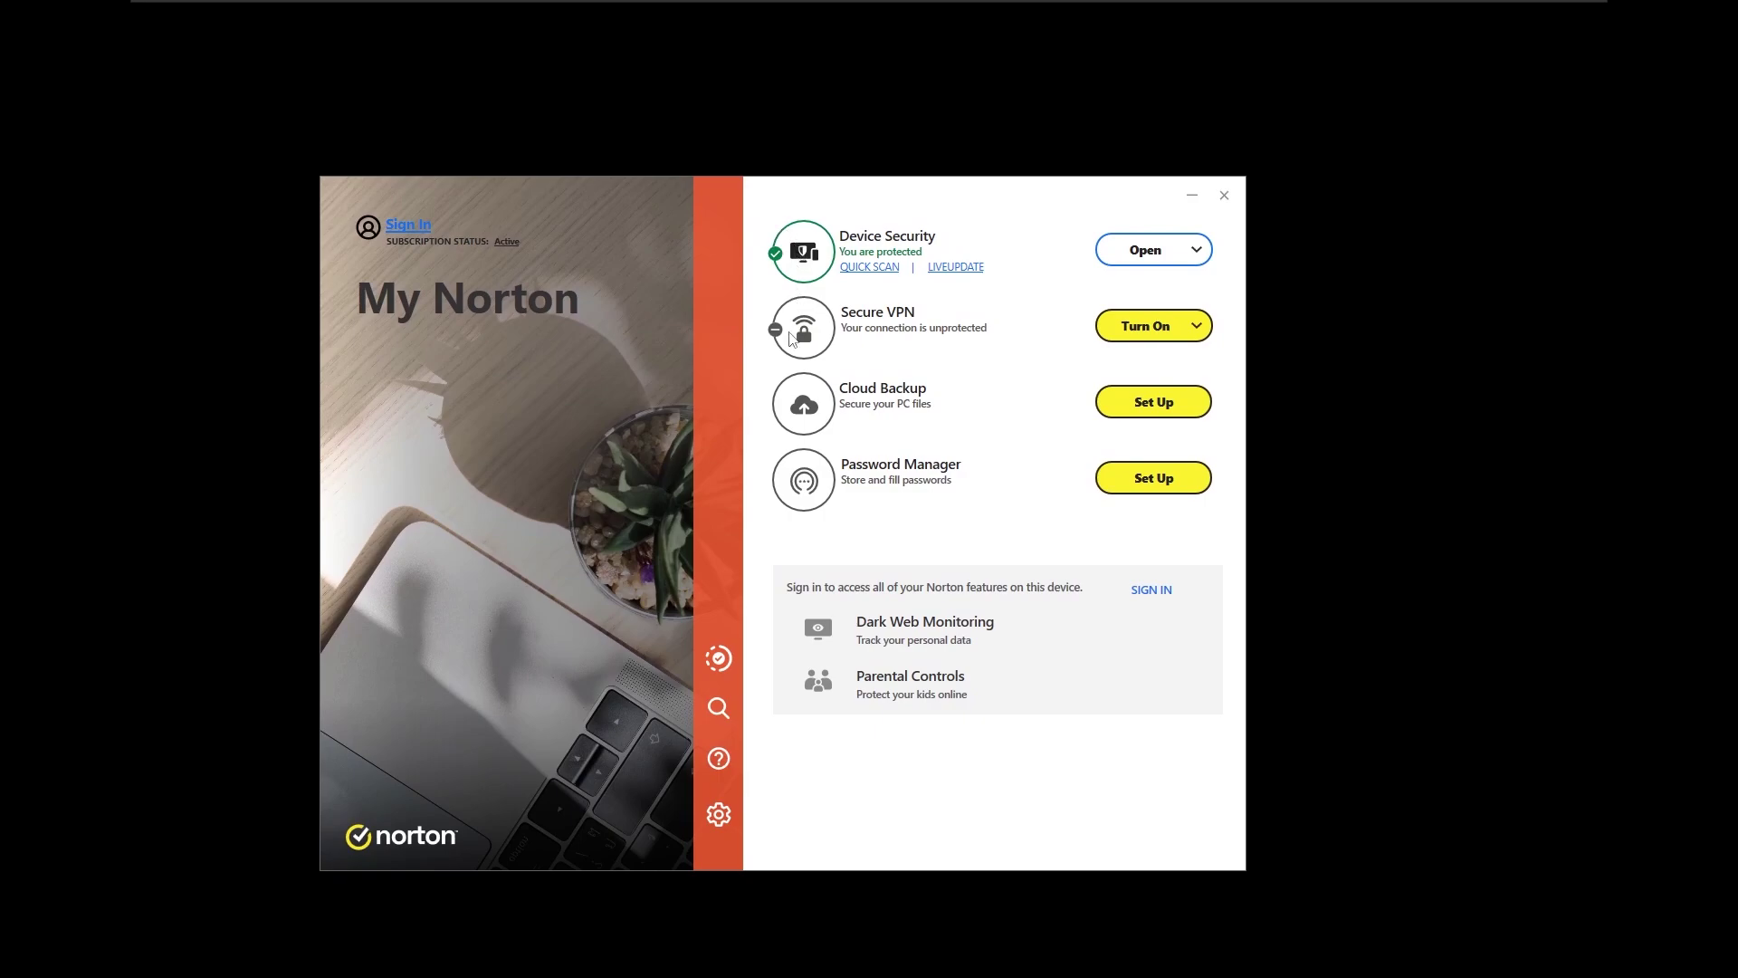
- Restart the Windows 10 x64 virtual machine
{"action": "mouse_move", "coordinate": [1576, 6]}
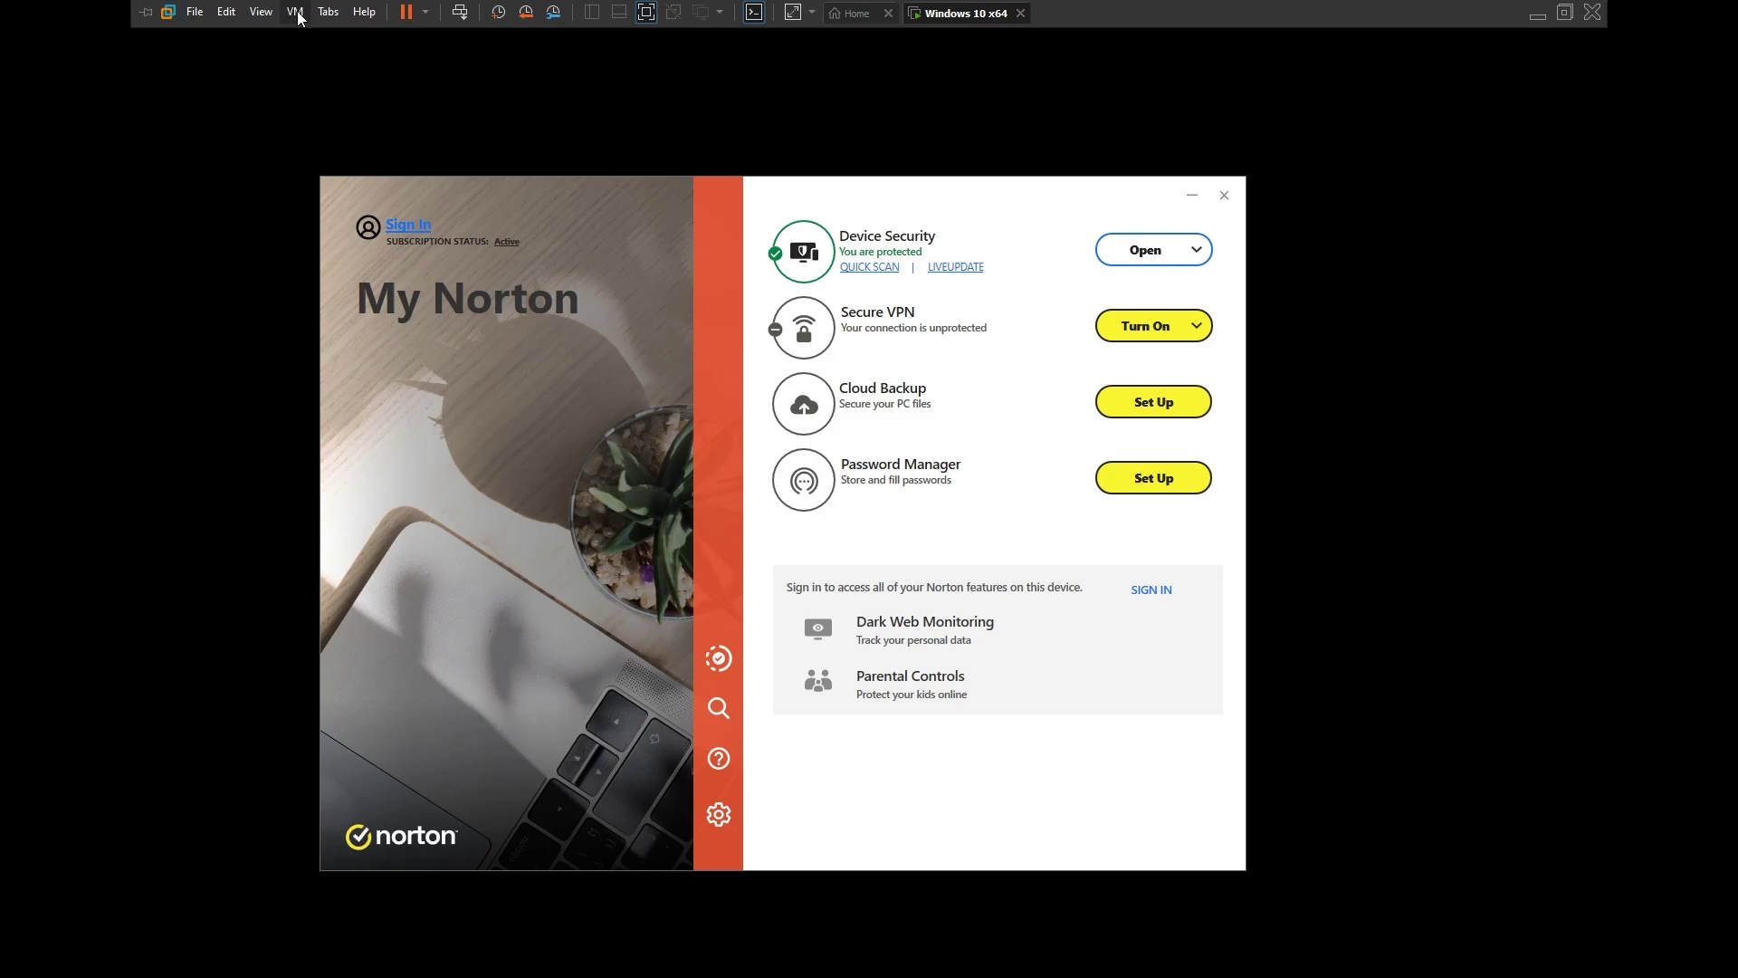
{"action": "left_click", "coordinate": [298, 18]}
{"action": "mouse_move", "coordinate": [299, 33]}
{"action": "left_click", "coordinate": [635, 181]}
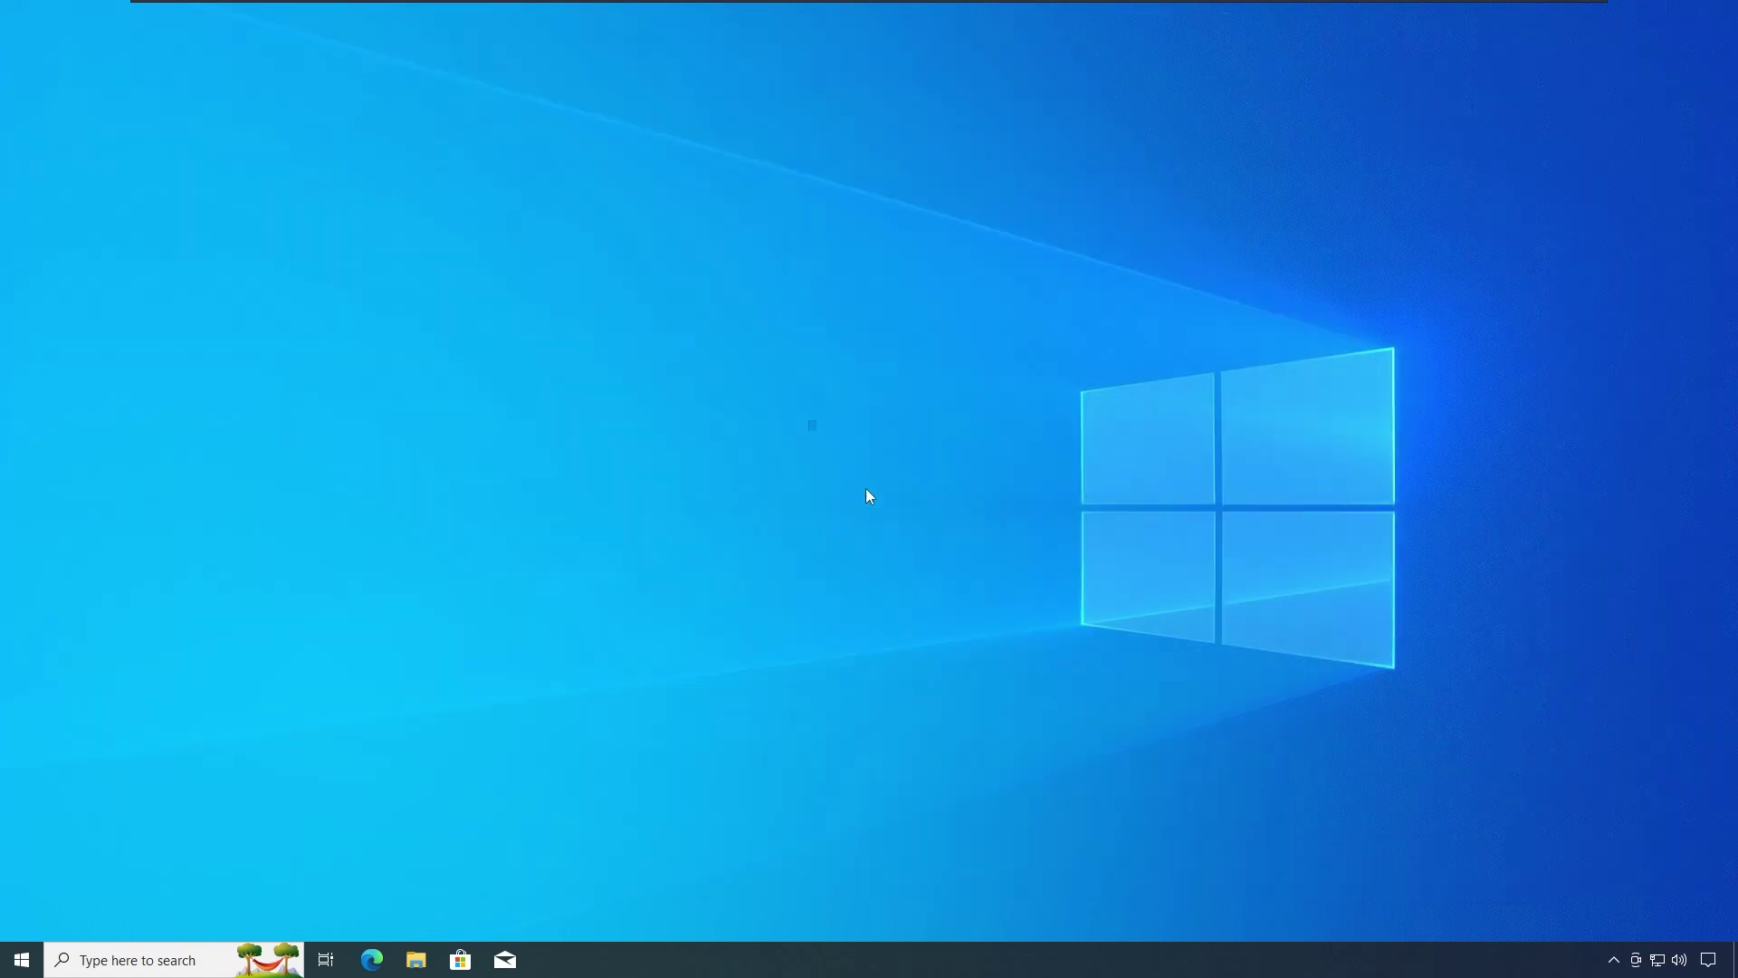
- Examine the restarted desktop, including its hidden system tray icons and notification area
{"action": "right_click", "coordinate": [1627, 967]}
{"action": "key", "text": "Escape"}
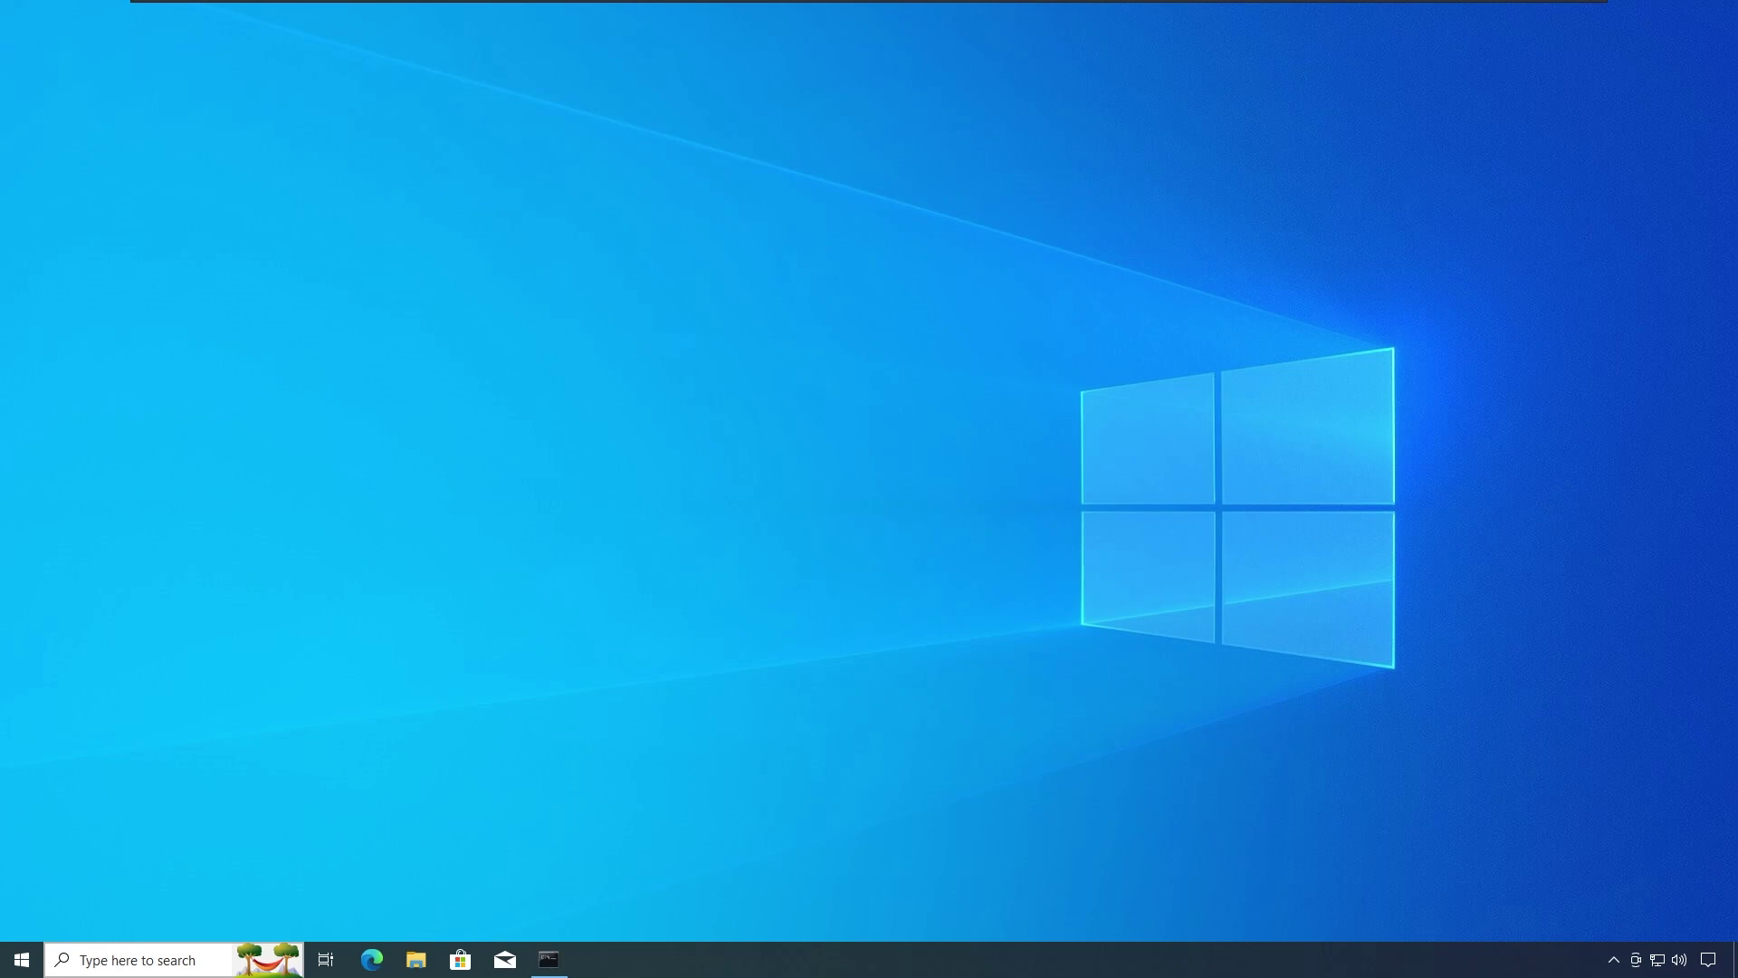
{"action": "left_click", "coordinate": [136, 965]}
{"action": "left_click", "coordinate": [977, 389]}
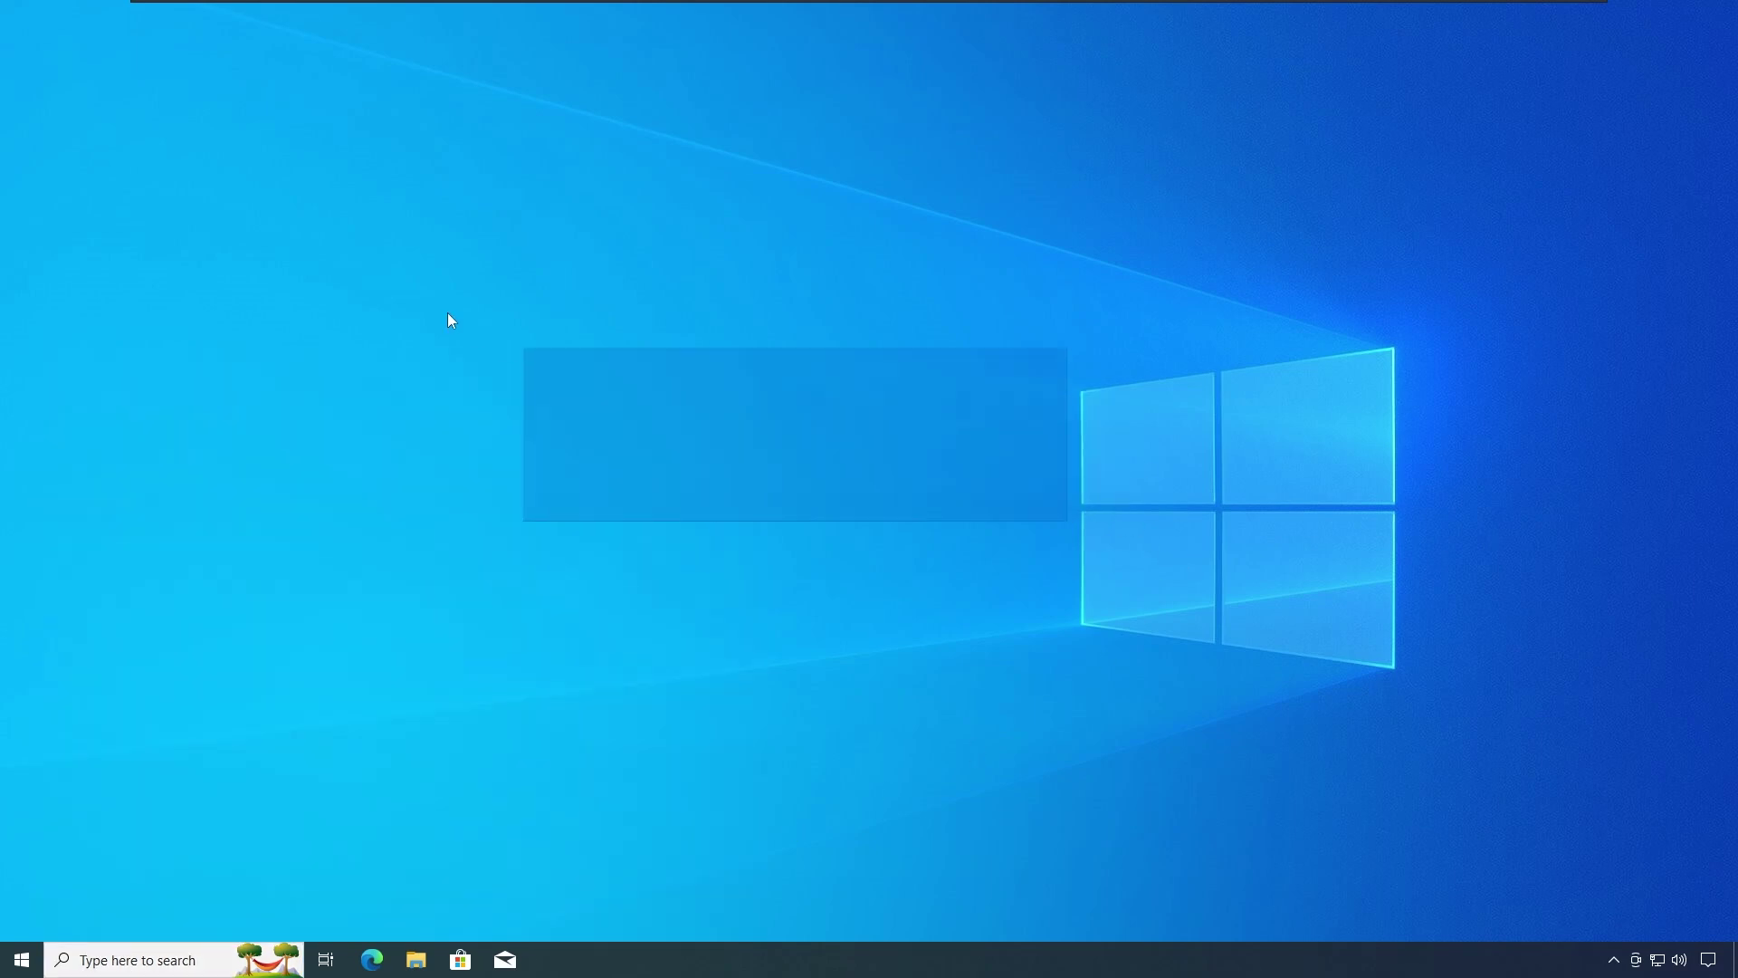
{"action": "left_click", "coordinate": [1614, 960]}
{"action": "left_click", "coordinate": [1615, 962]}
{"action": "left_click", "coordinate": [1616, 961]}
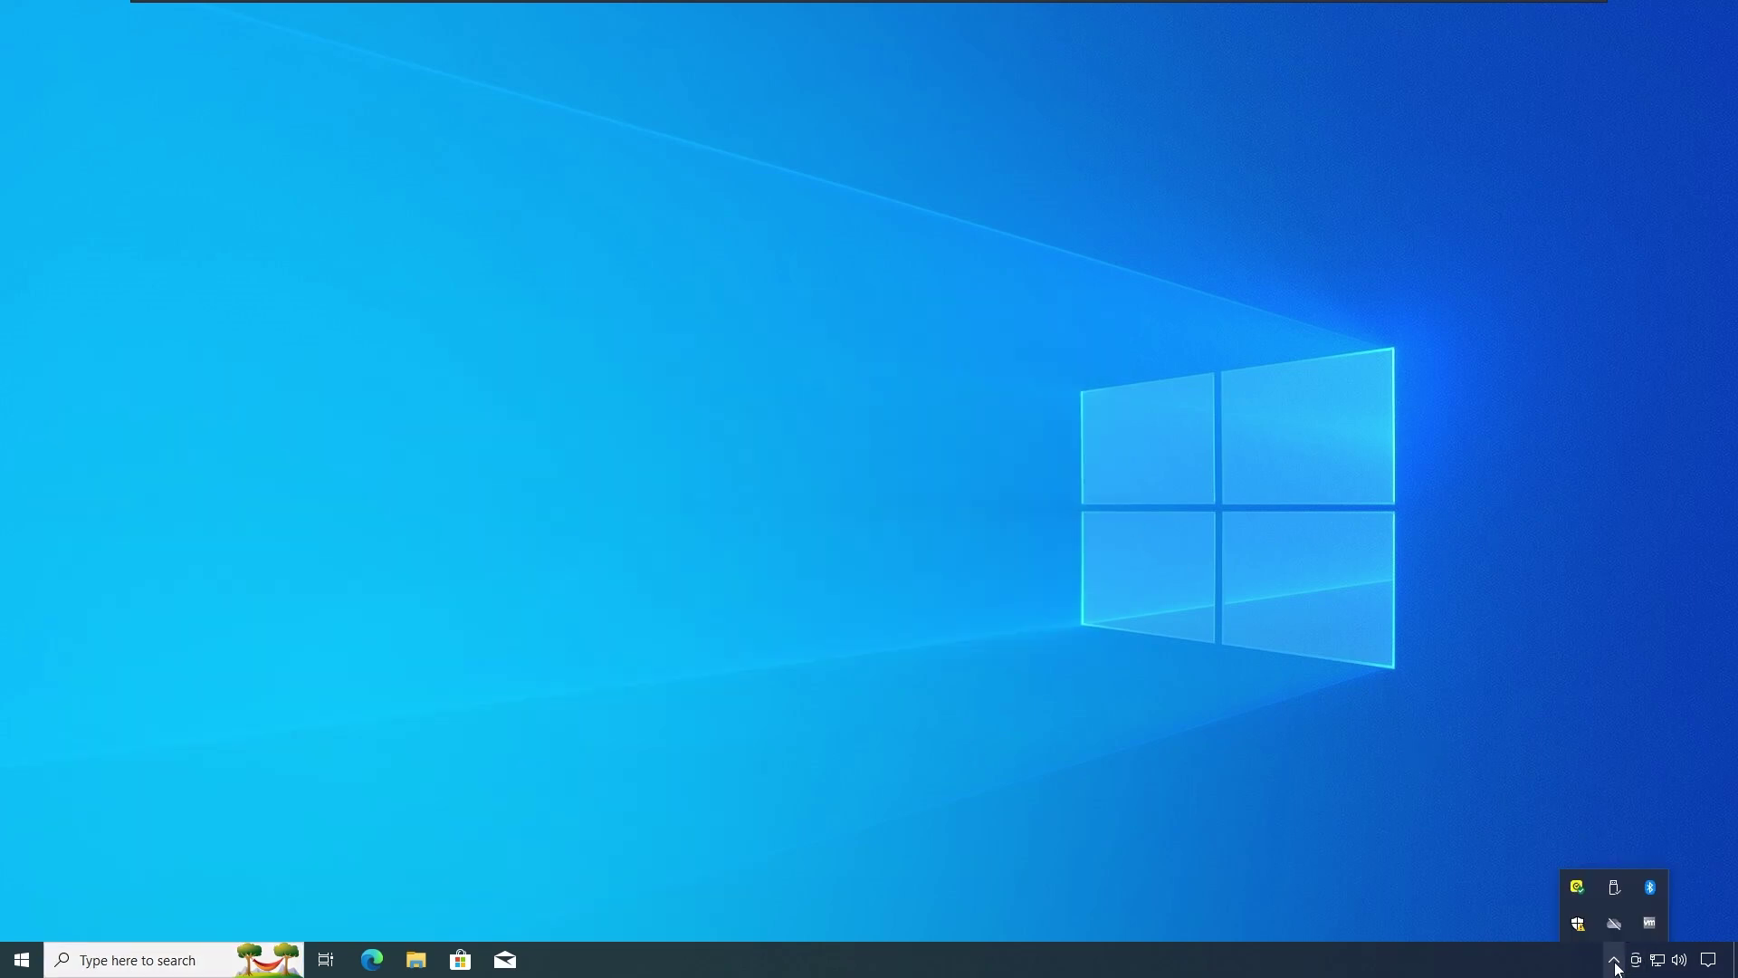
{"action": "left_click", "coordinate": [1615, 962]}
{"action": "left_click", "coordinate": [1708, 959]}
{"action": "left_click", "coordinate": [1736, 963]}
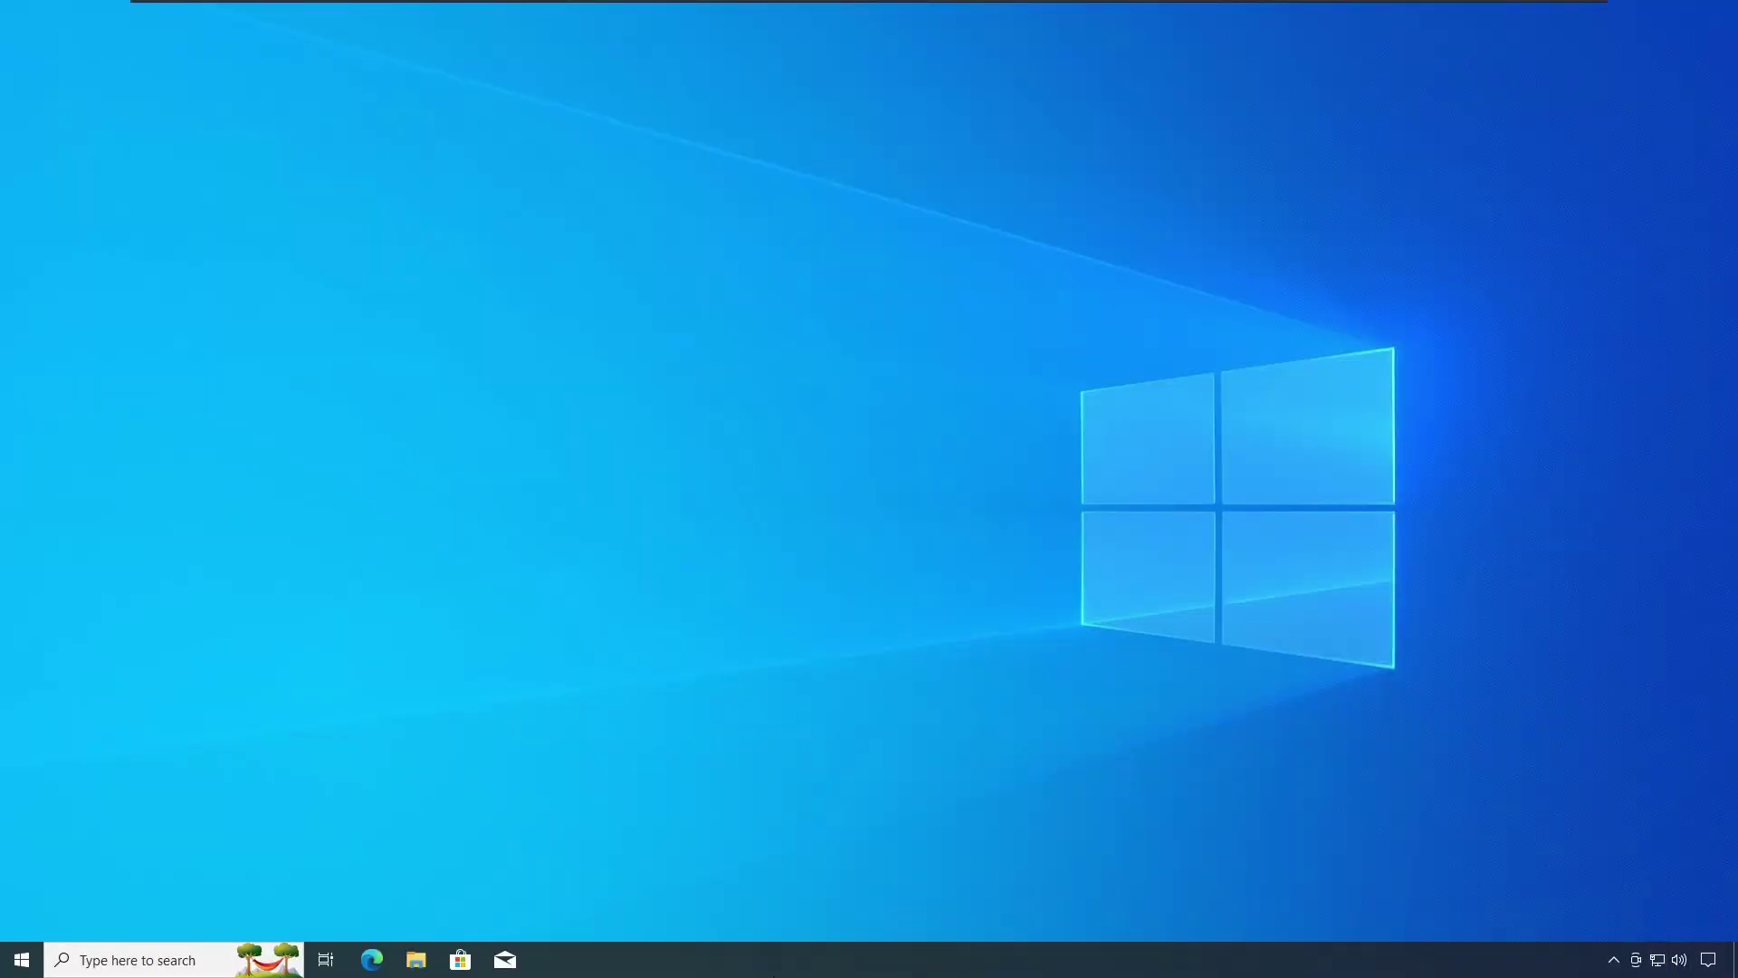
- Check the taskbar's options to see whether Task Manager is available
{"action": "right_click", "coordinate": [703, 967]}
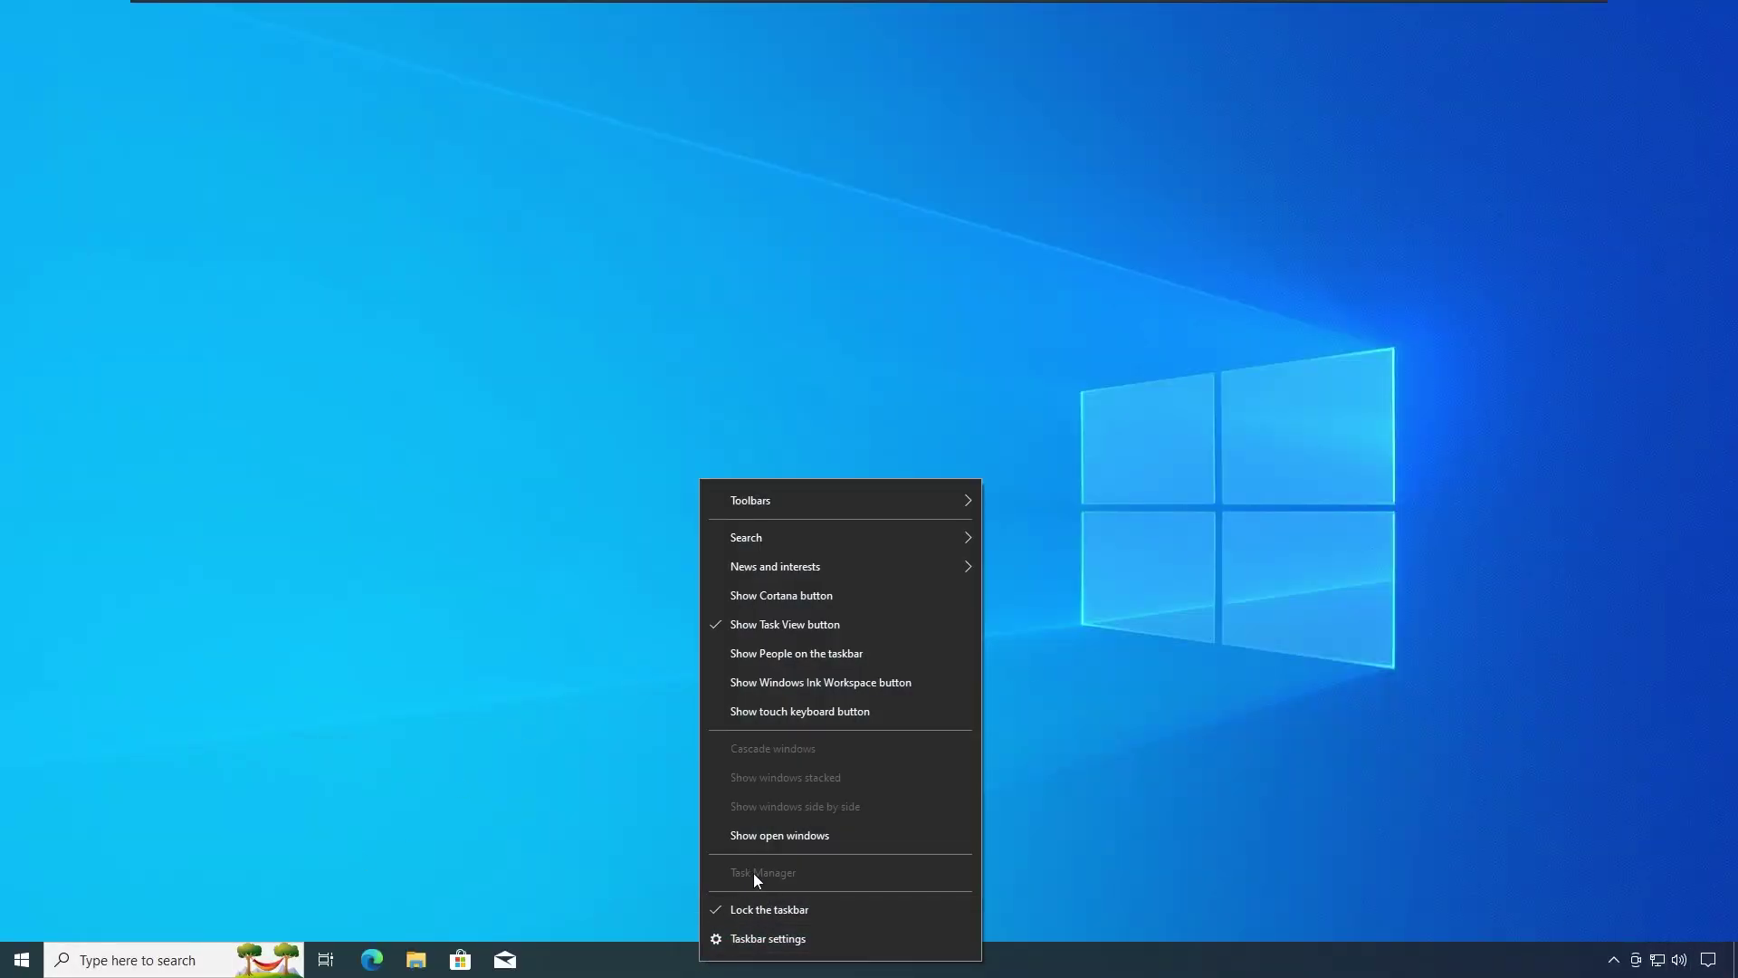
{"action": "left_click", "coordinate": [277, 763]}
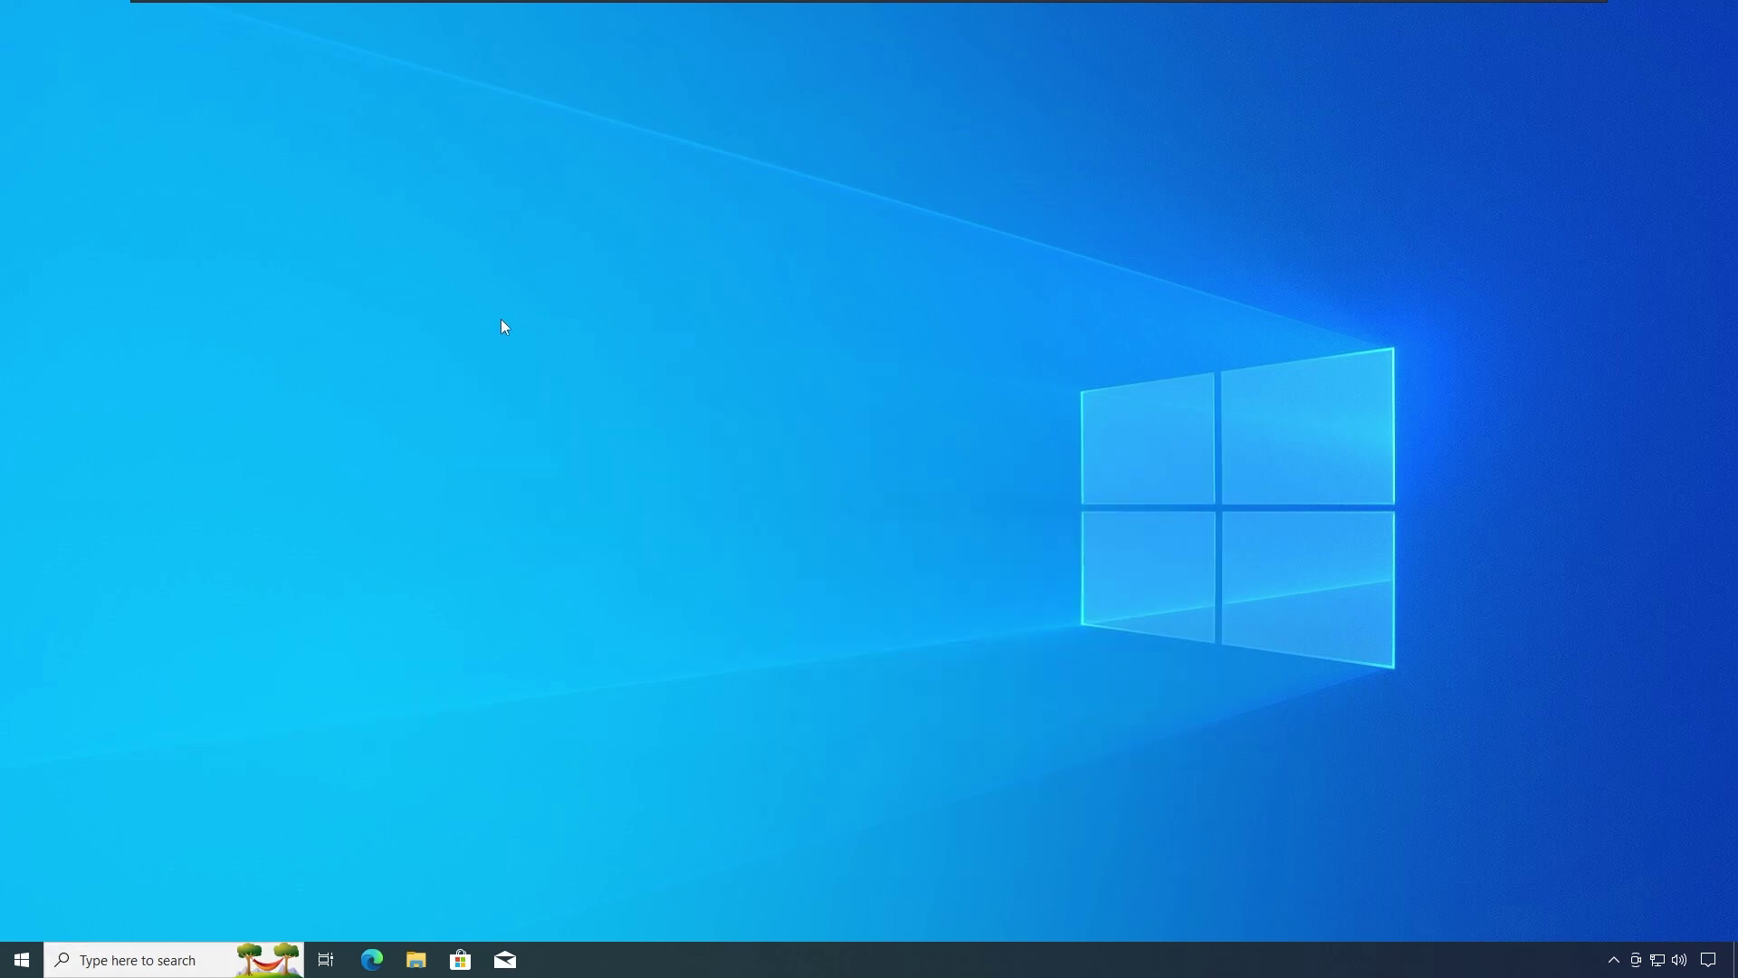
{"action": "left_click_drag", "start_coordinate": [415, 318], "coordinate": [1135, 673]}
{"action": "left_click_drag", "start_coordinate": [622, 402], "coordinate": [771, 538]}
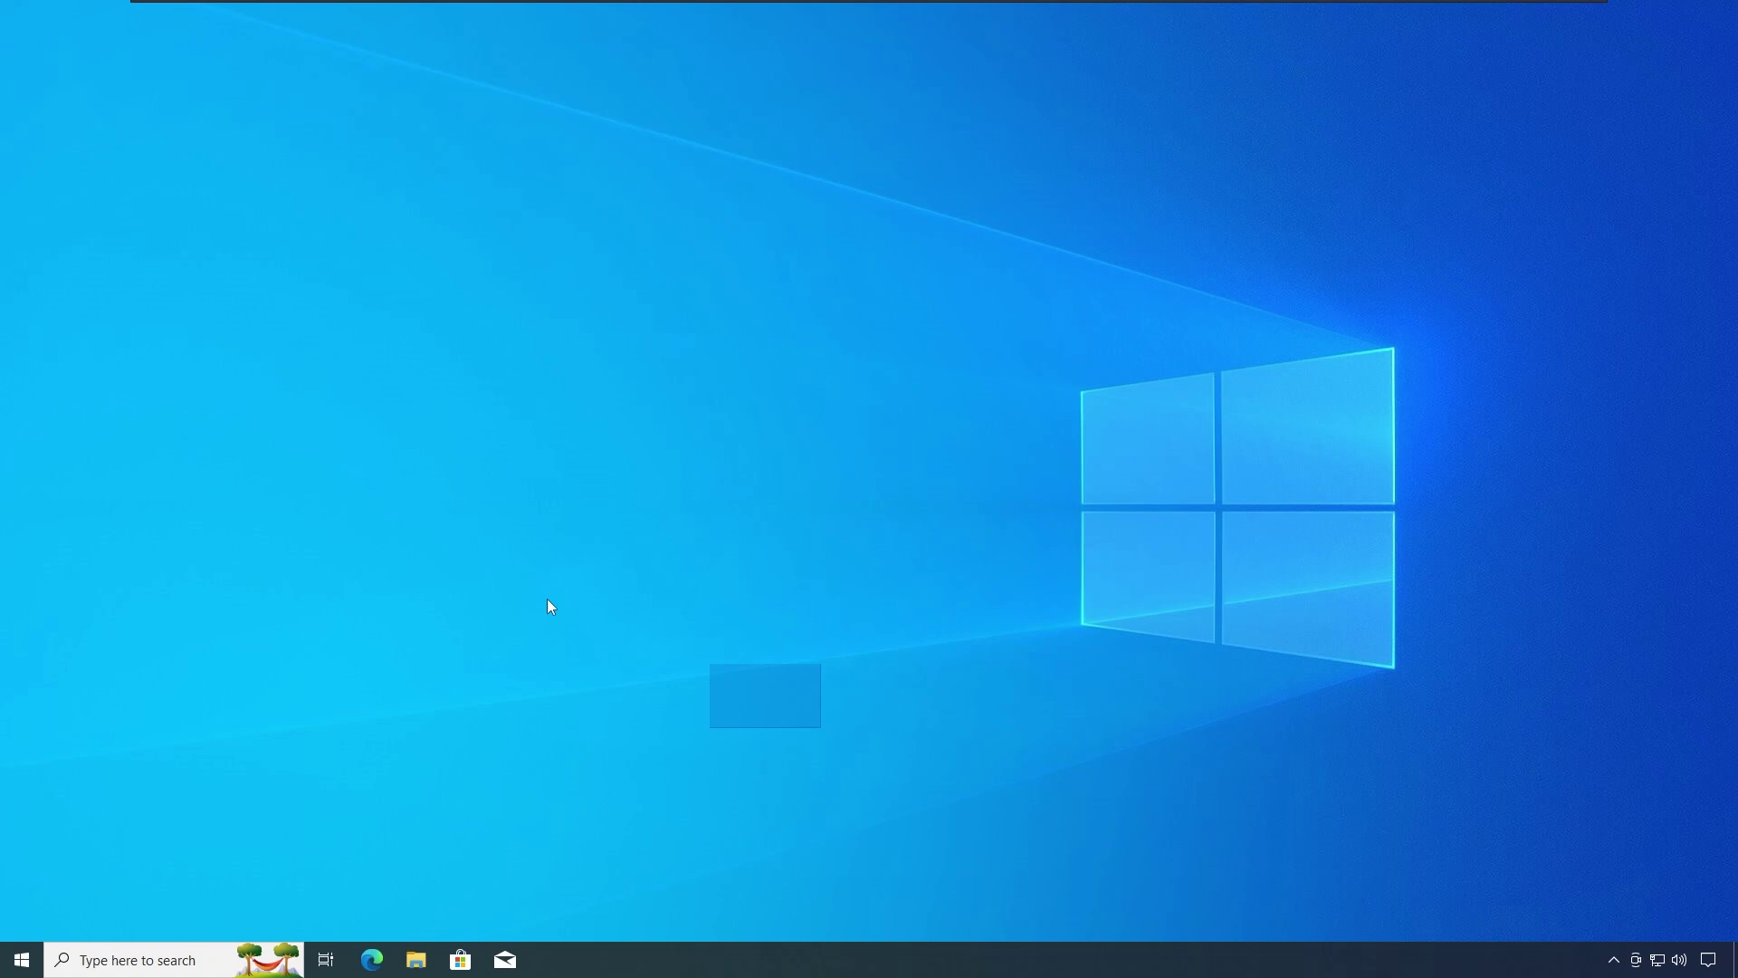
{"action": "right_click", "coordinate": [581, 965]}
{"action": "right_click", "coordinate": [565, 966]}
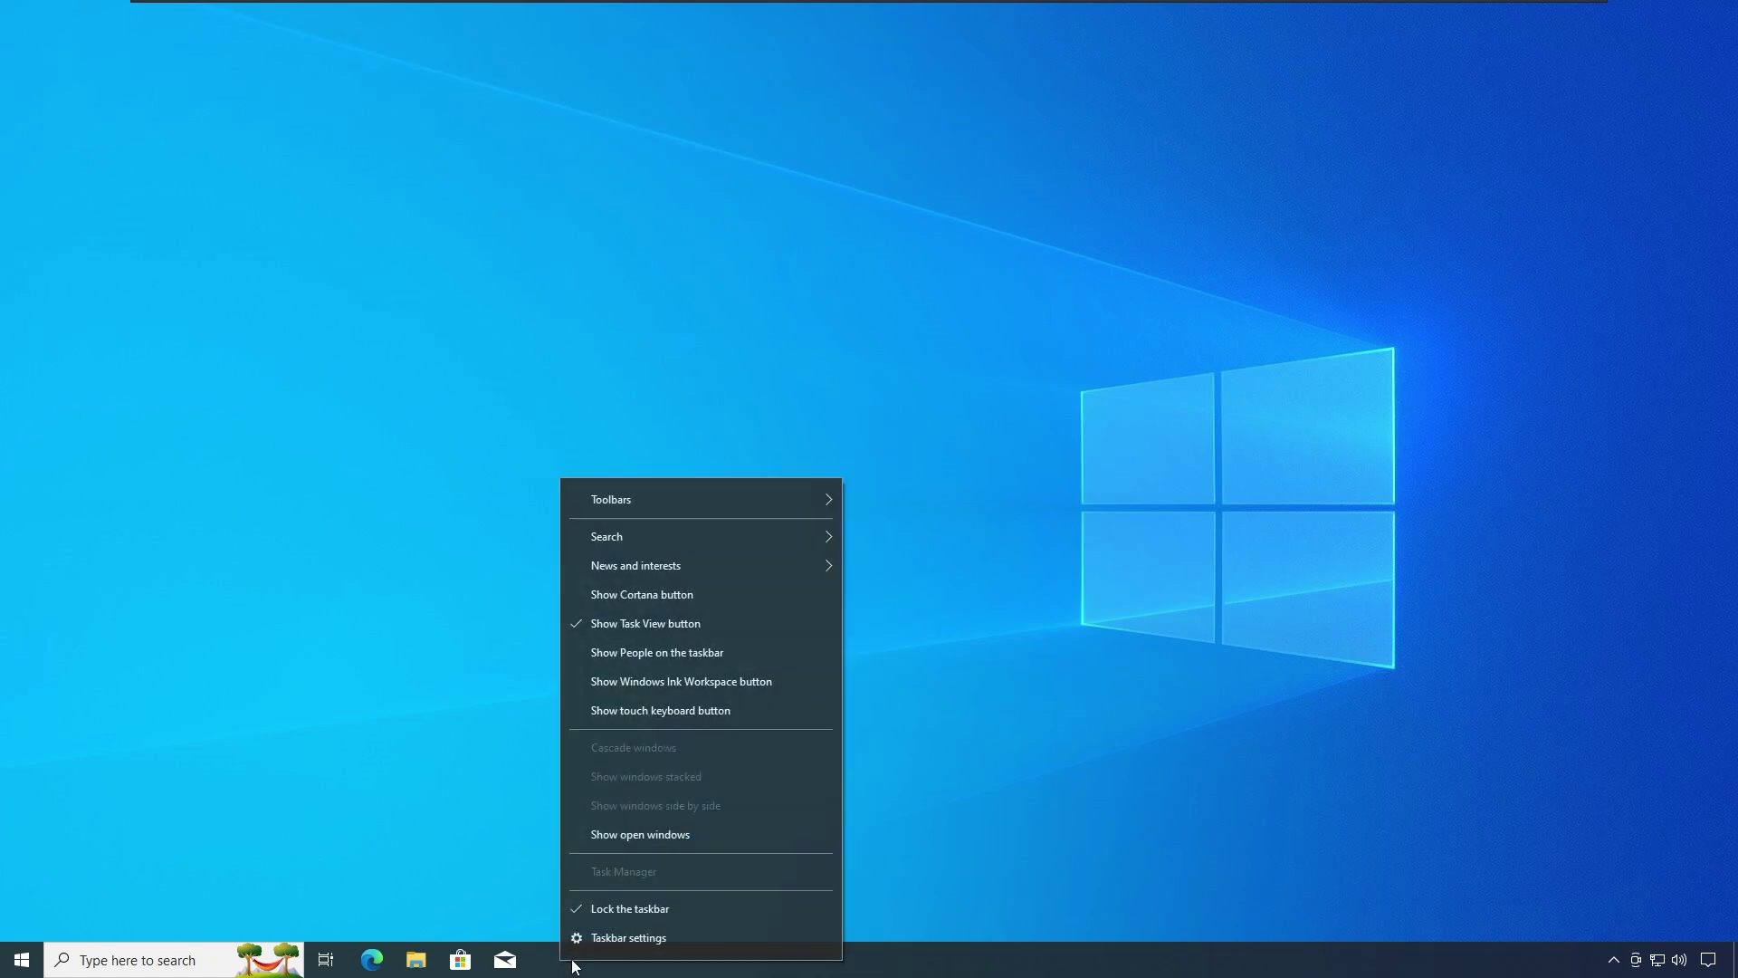
{"action": "right_click", "coordinate": [981, 961]}
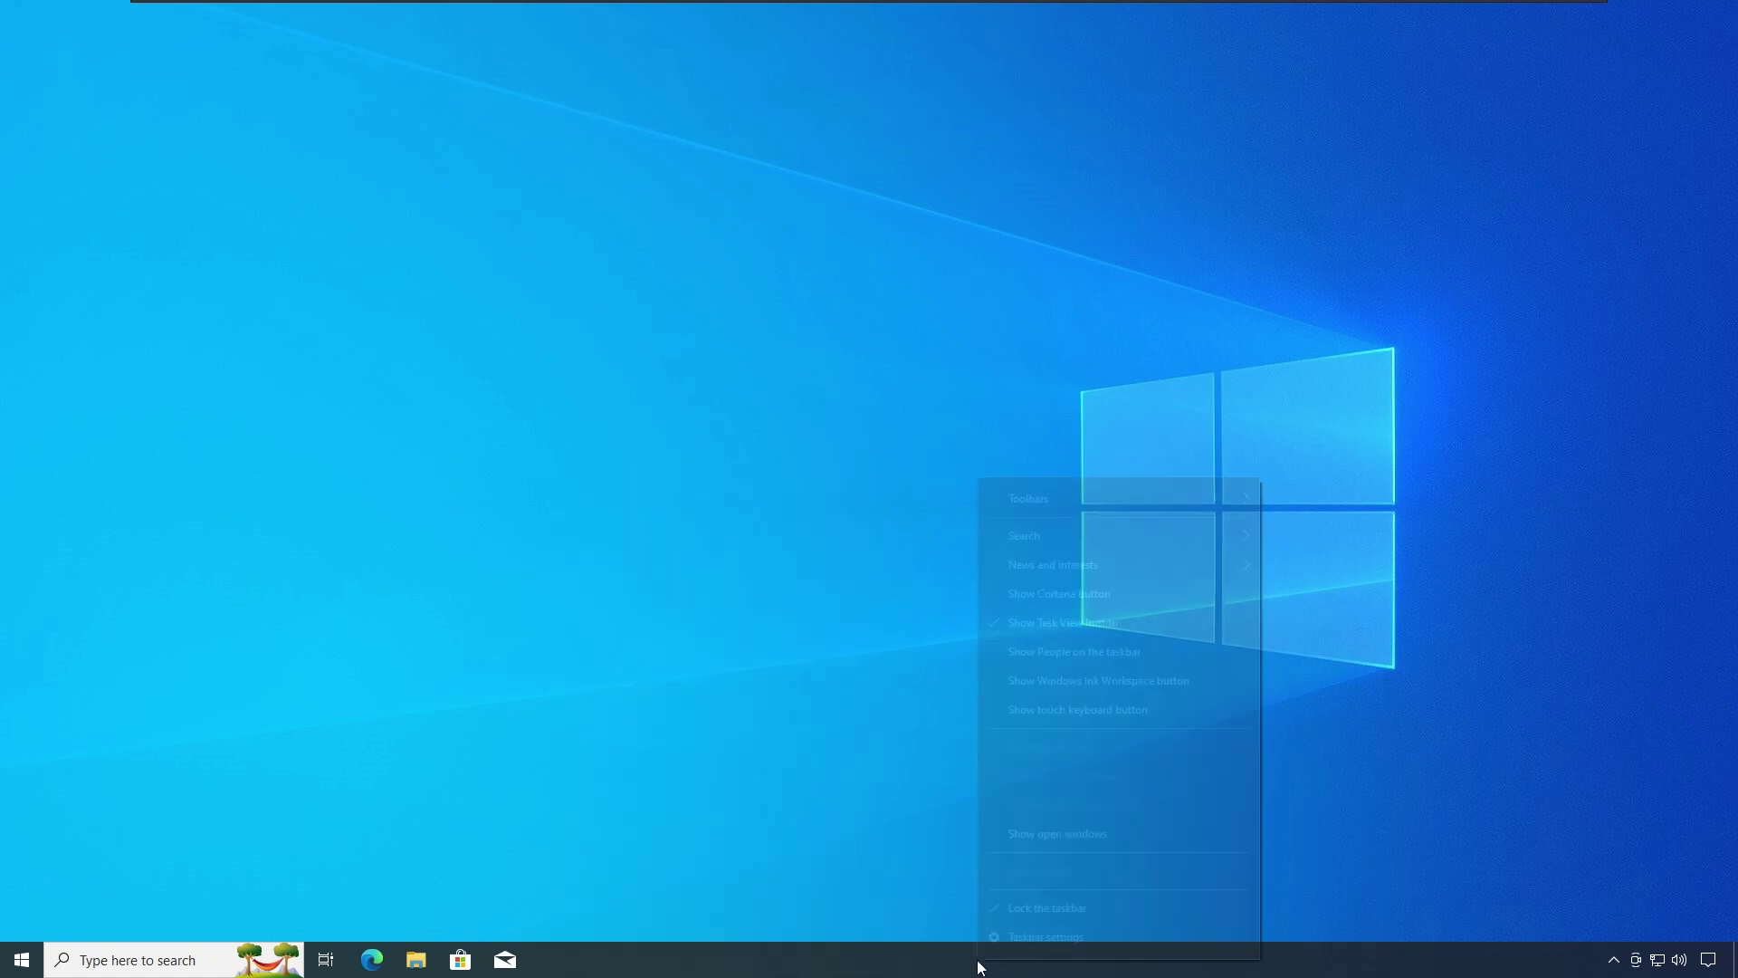
{"action": "left_click", "coordinate": [864, 967]}
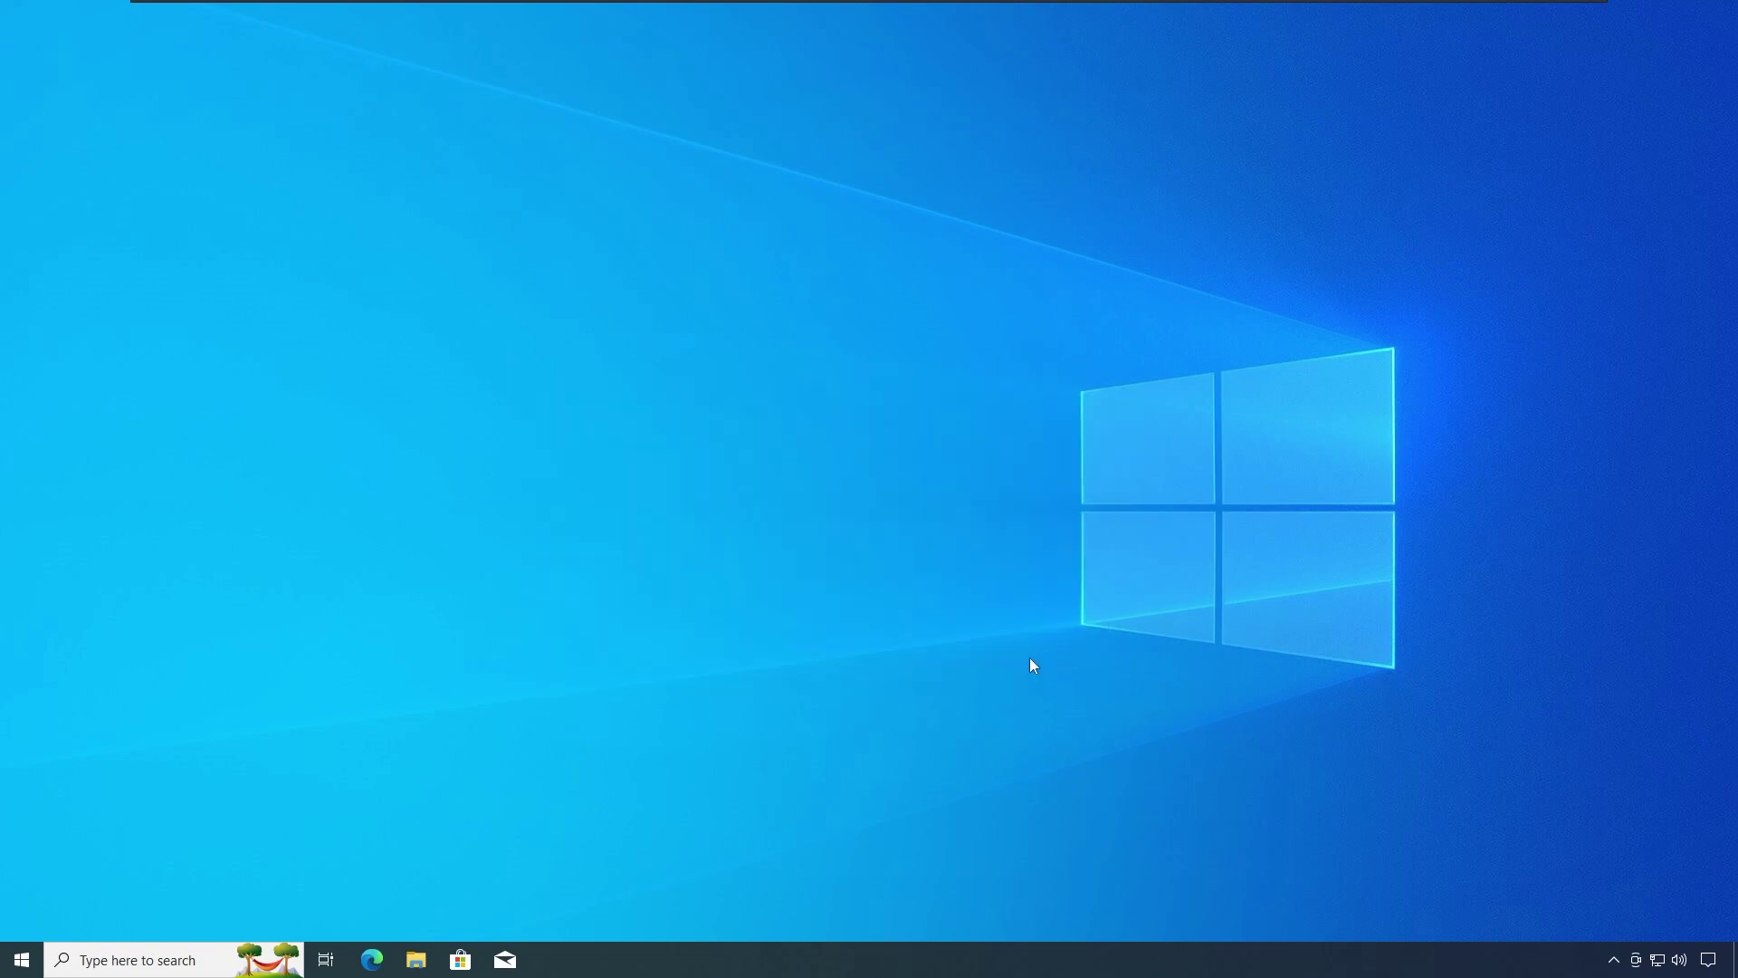
- Examine the Windows search pane and the Start menu, and dismiss them
{"action": "left_click_drag", "start_coordinate": [489, 390], "coordinate": [1155, 681]}
{"action": "left_click_drag", "start_coordinate": [1143, 679], "coordinate": [980, 581]}
{"action": "left_click_drag", "start_coordinate": [562, 380], "coordinate": [1213, 688]}
{"action": "left_click", "coordinate": [181, 960]}
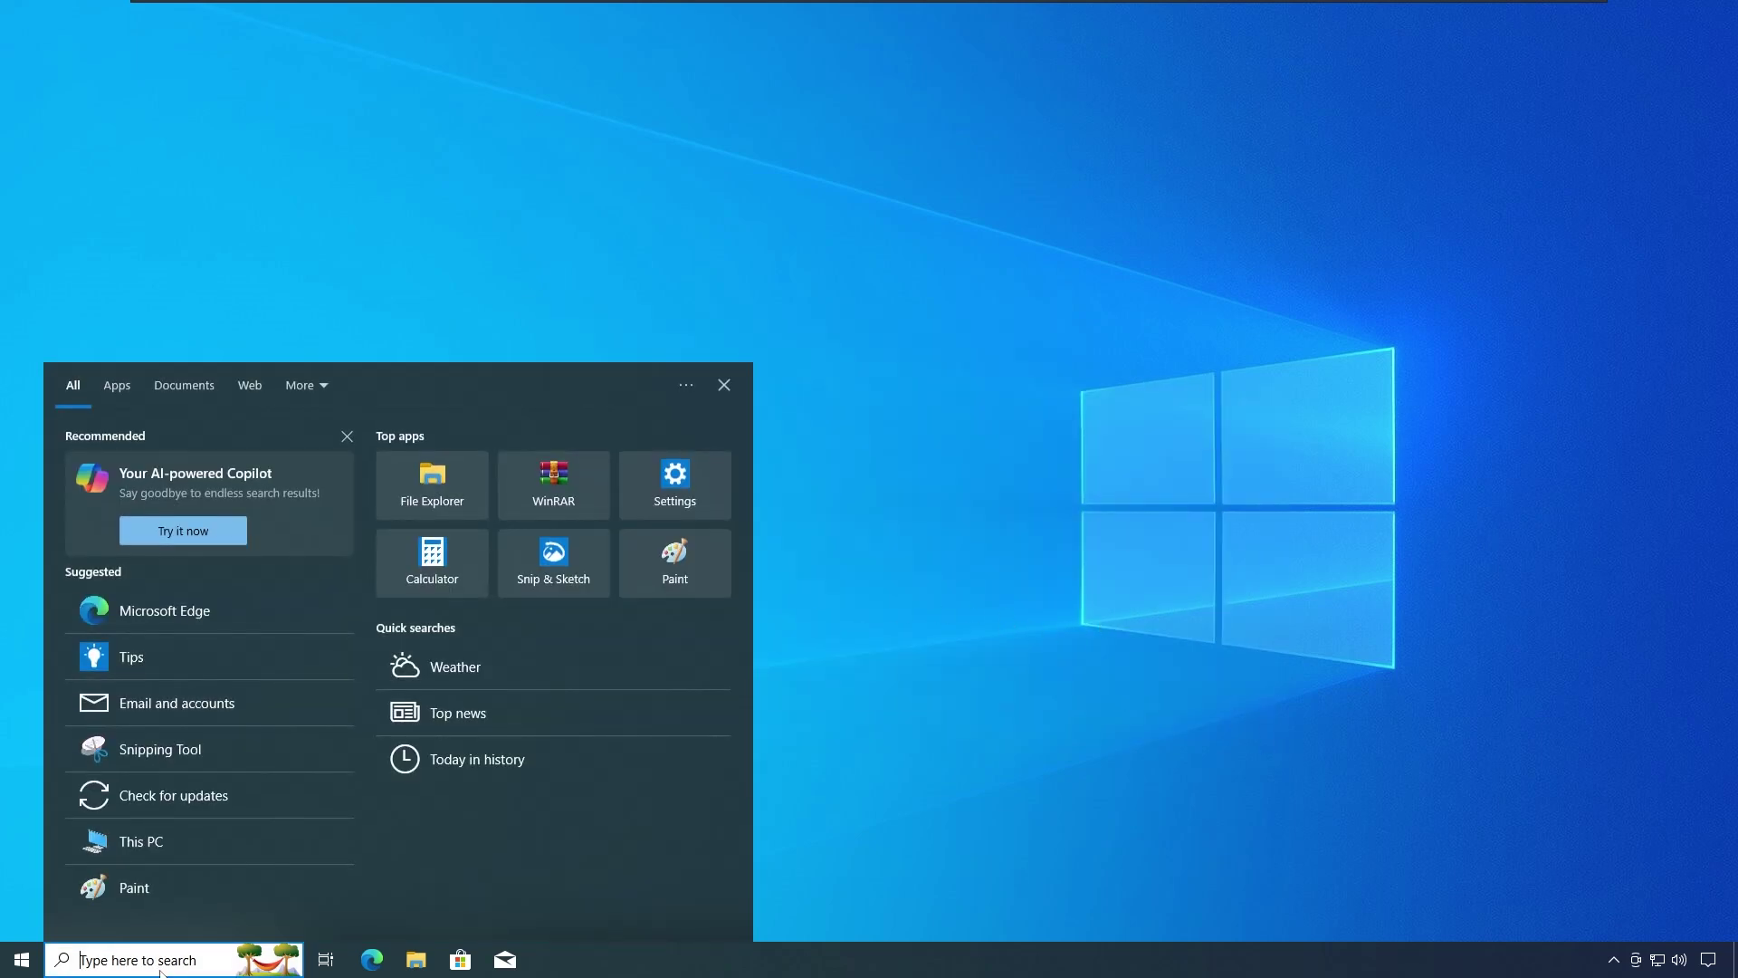
{"action": "left_click", "coordinate": [16, 958]}
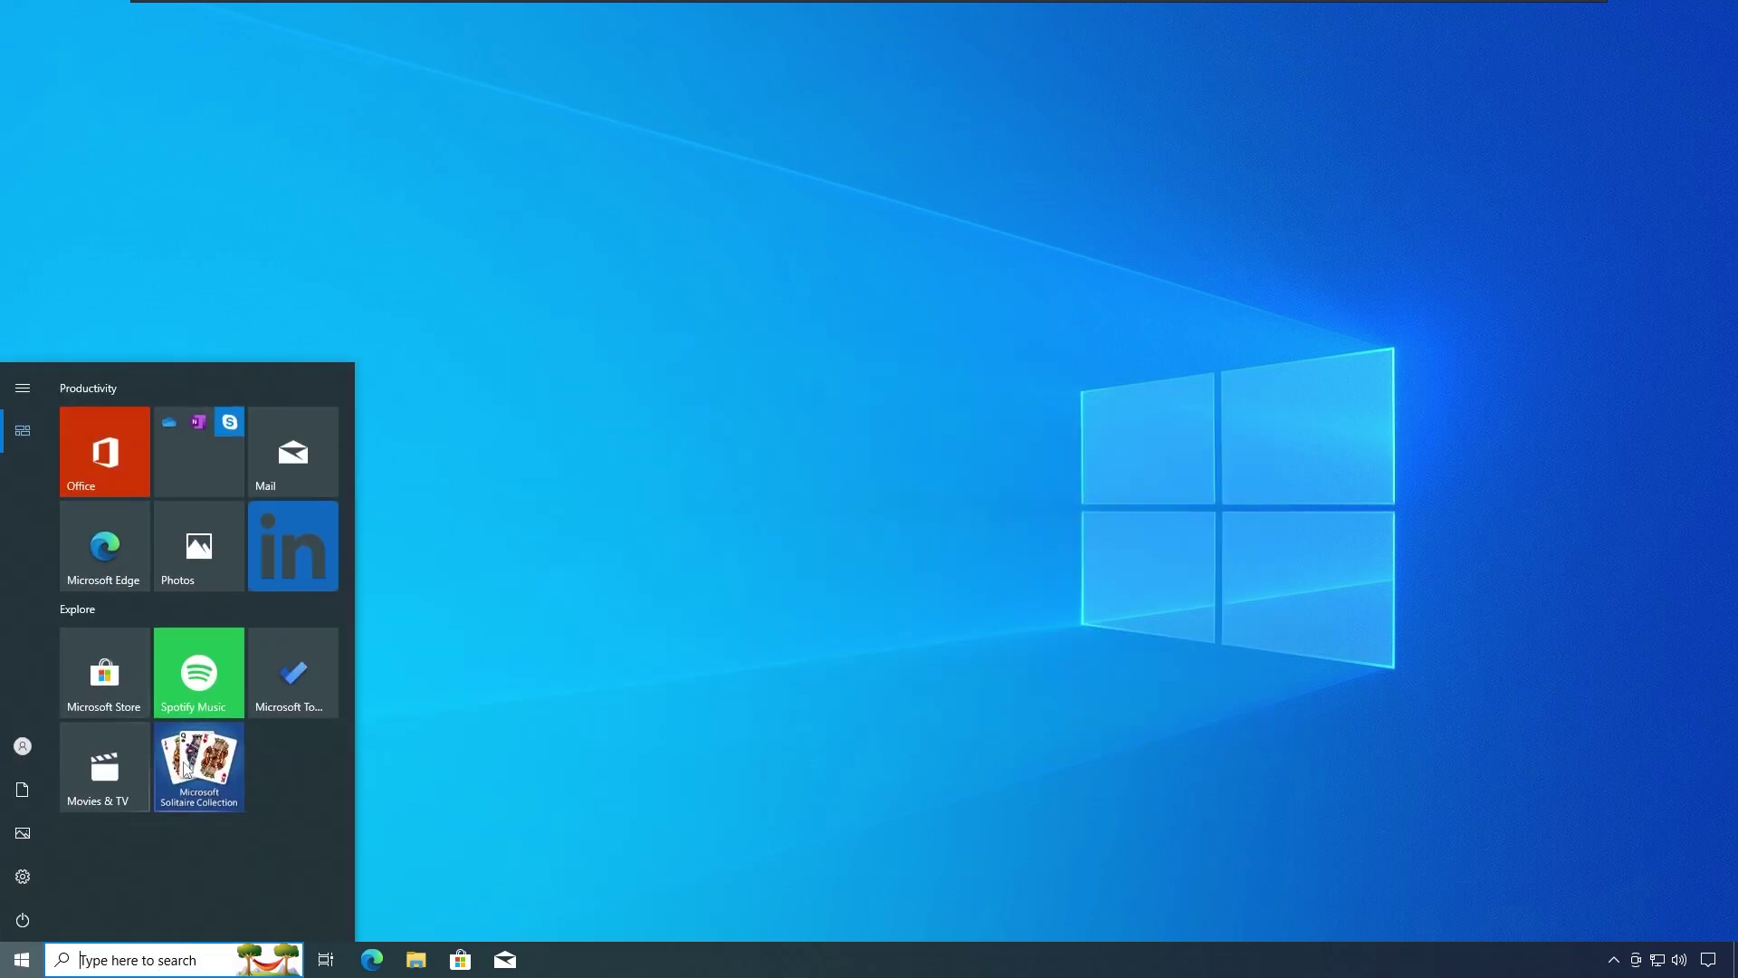
{"action": "left_click", "coordinate": [617, 673]}
{"action": "left_click_drag", "start_coordinate": [465, 364], "coordinate": [965, 562]}
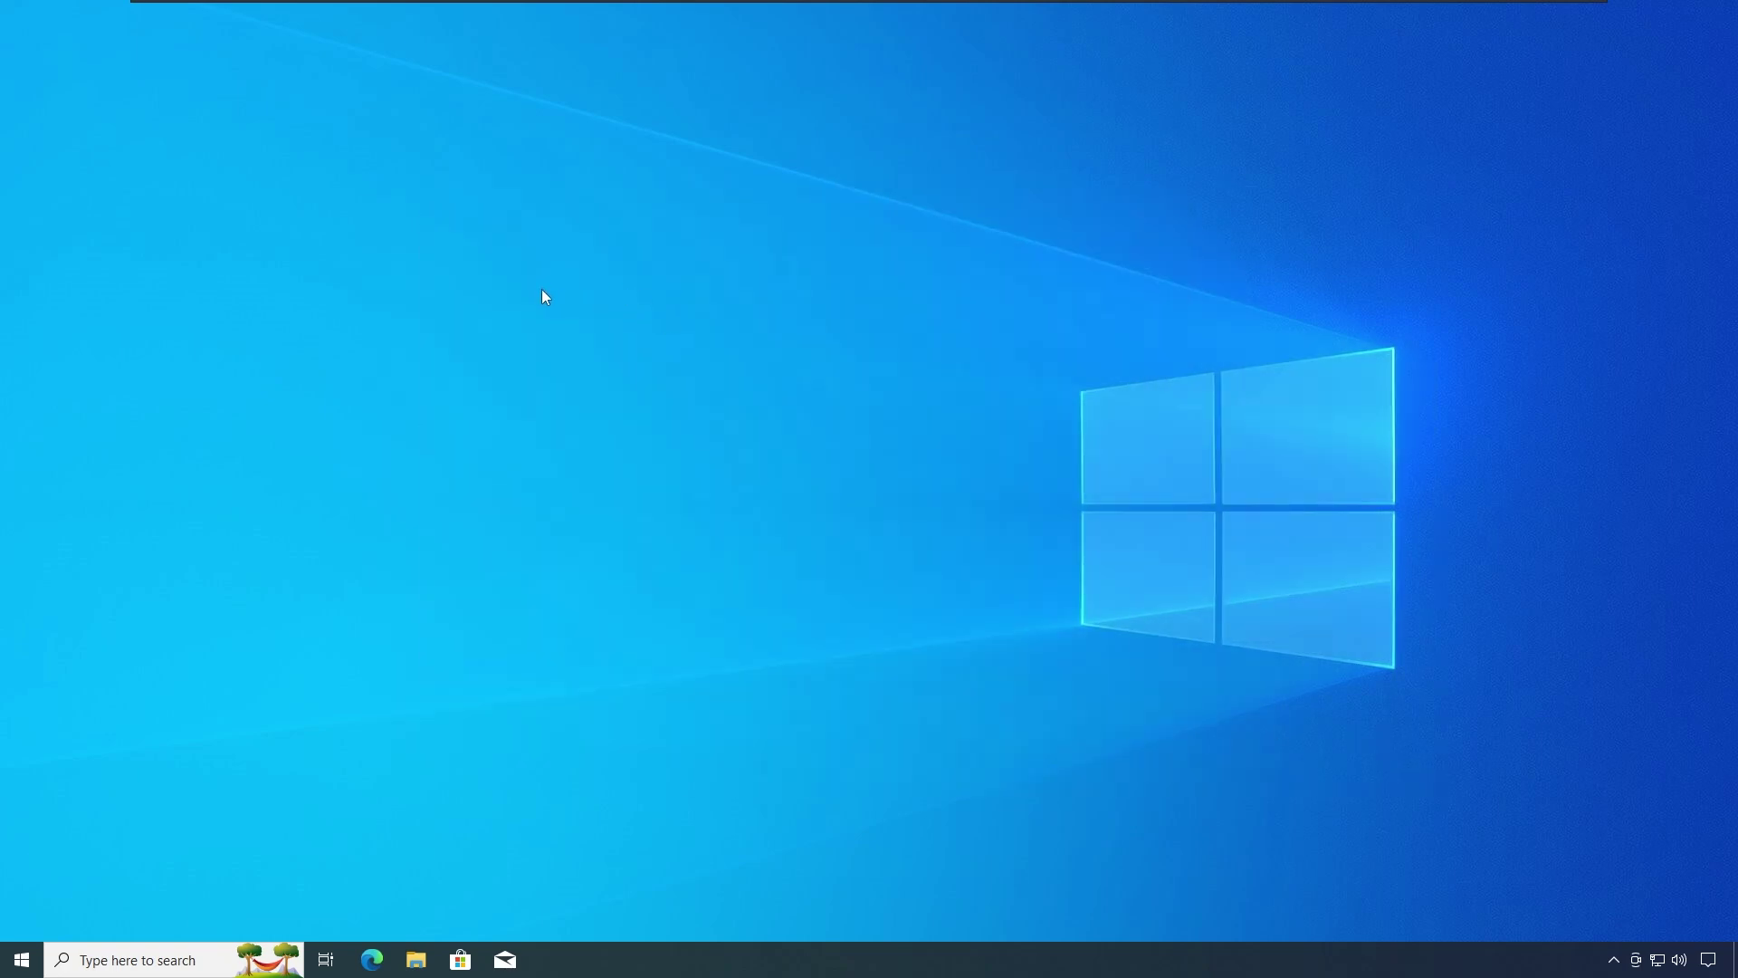
{"action": "left_click_drag", "start_coordinate": [286, 201], "coordinate": [1198, 659]}
{"action": "left_click_drag", "start_coordinate": [1328, 703], "coordinate": [644, 355]}
{"action": "left_click_drag", "start_coordinate": [511, 276], "coordinate": [1363, 749]}
{"action": "left_click_drag", "start_coordinate": [1364, 750], "coordinate": [702, 335]}
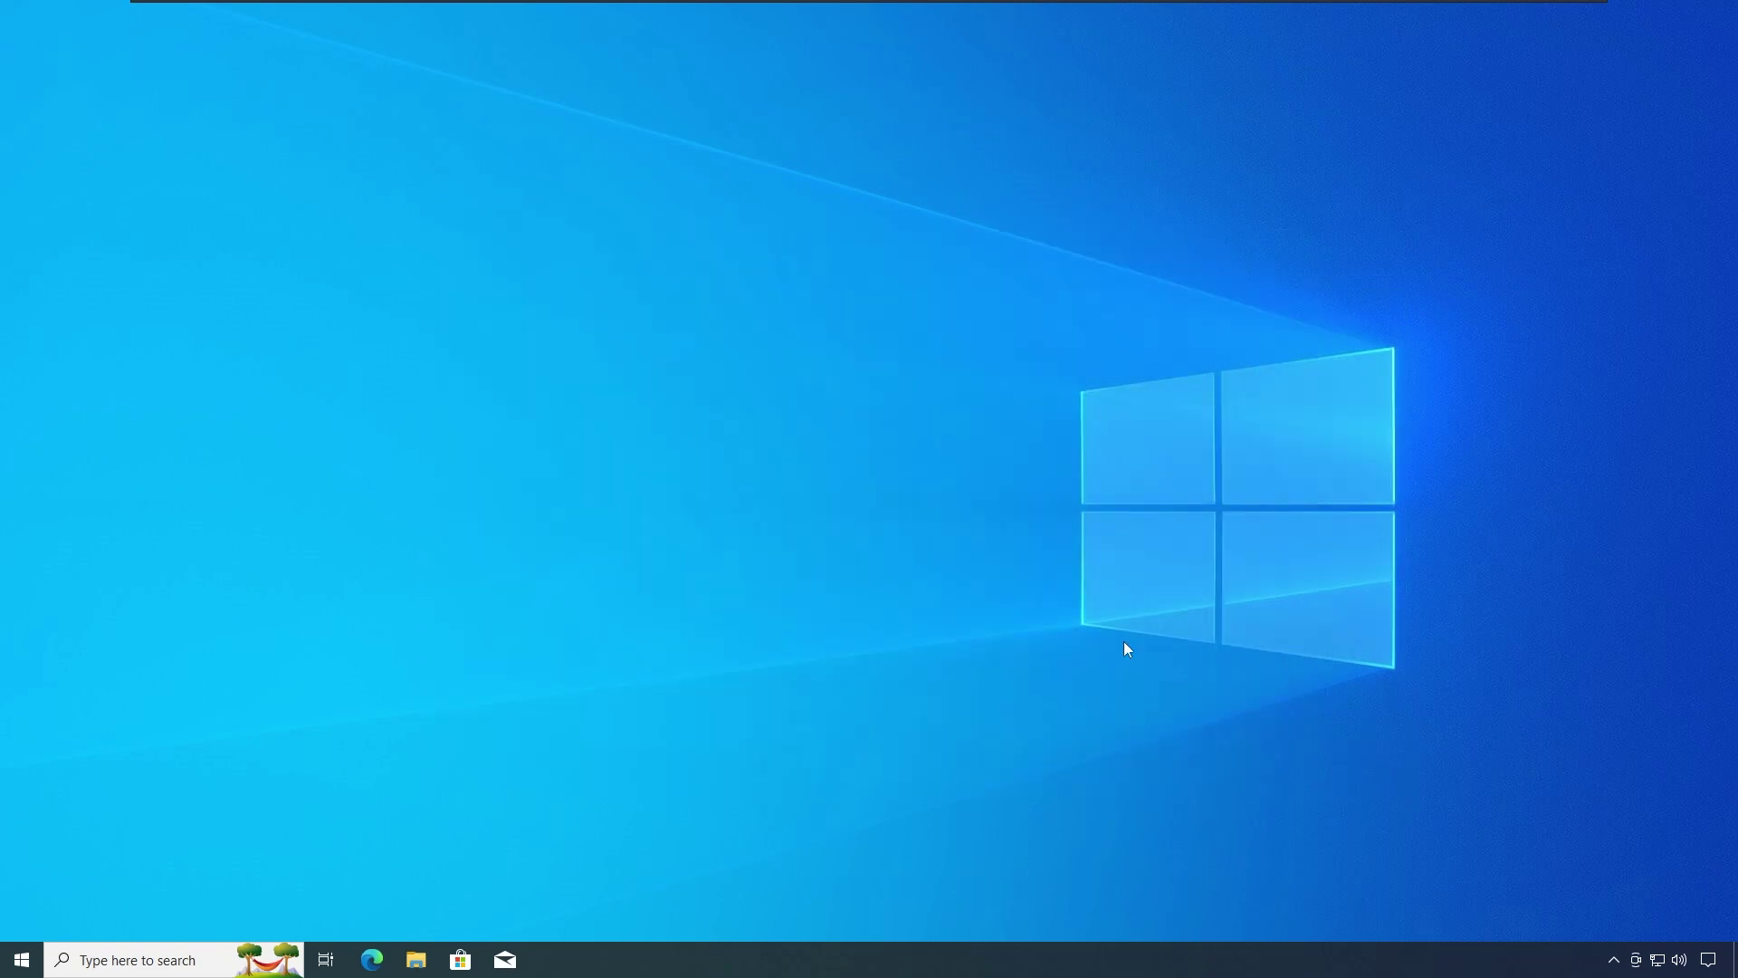